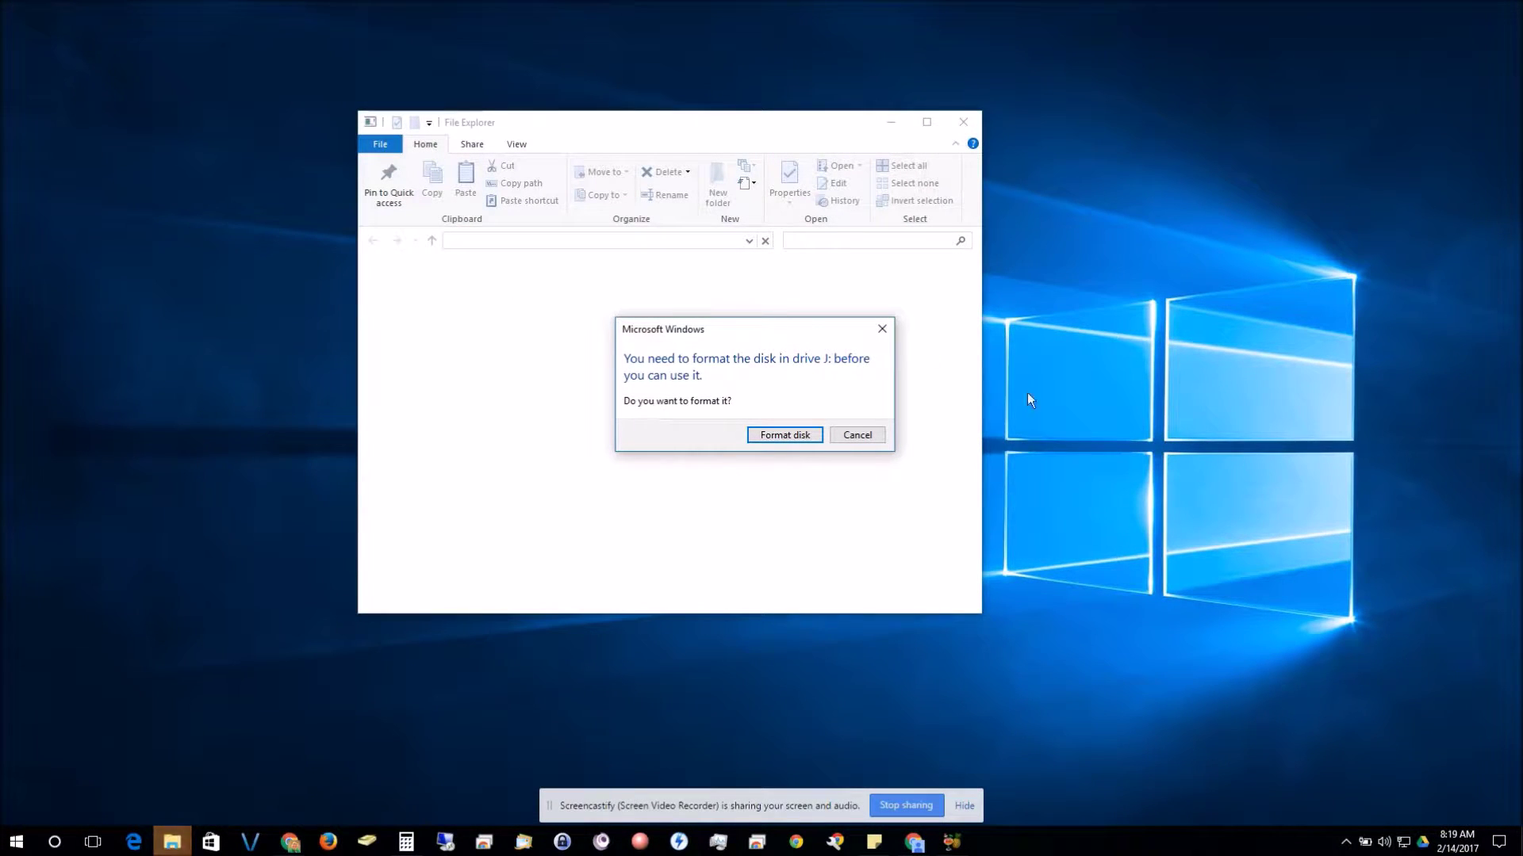
# Step: Decline formatting drive J: twice and dismiss the 'J:\ is not accessible' error
pyautogui.click(860, 439)
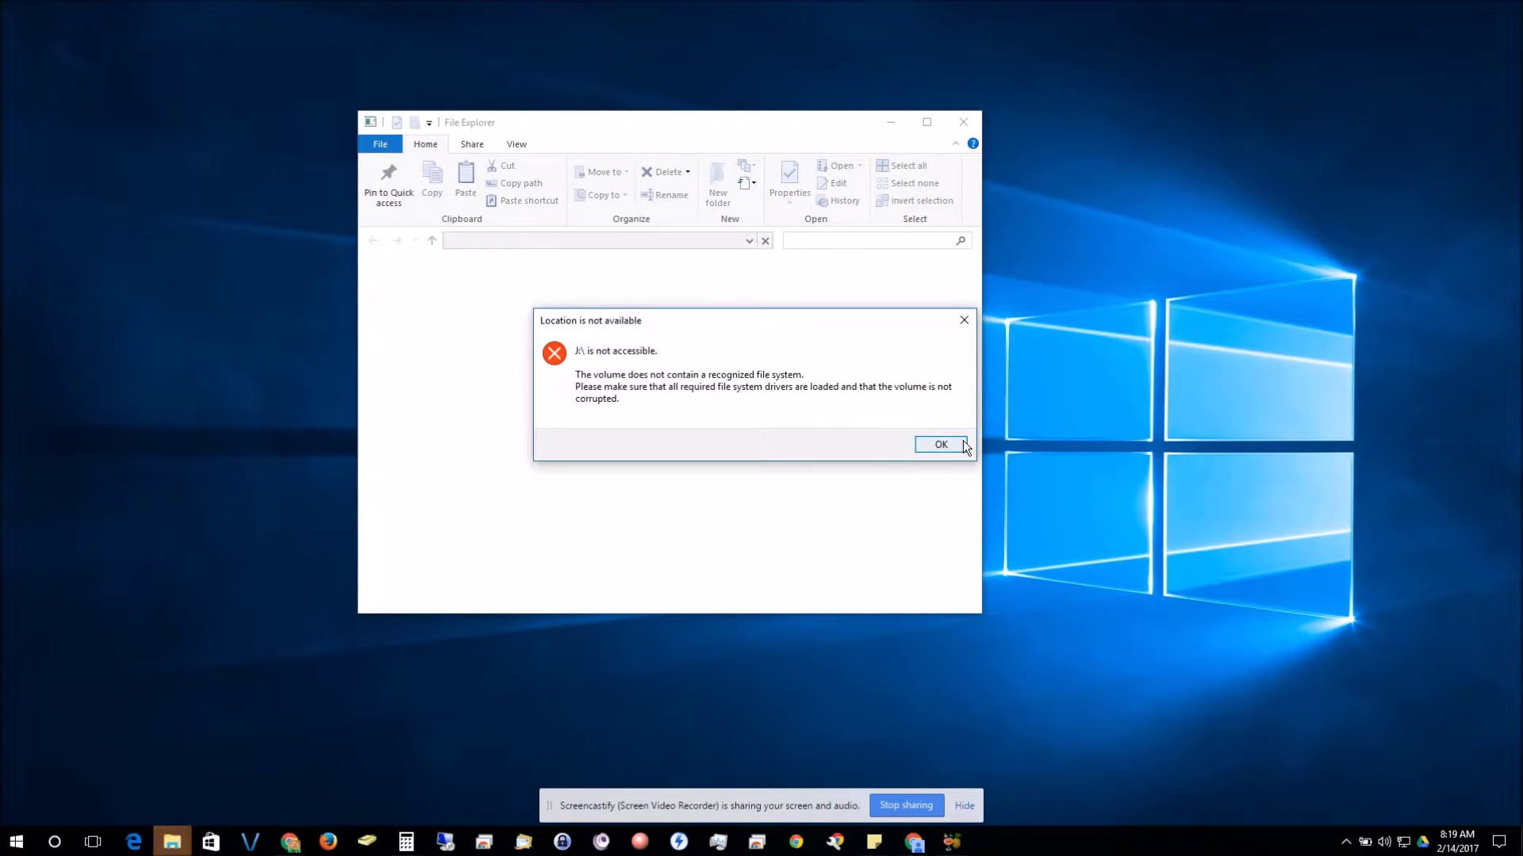
pyautogui.click(961, 442)
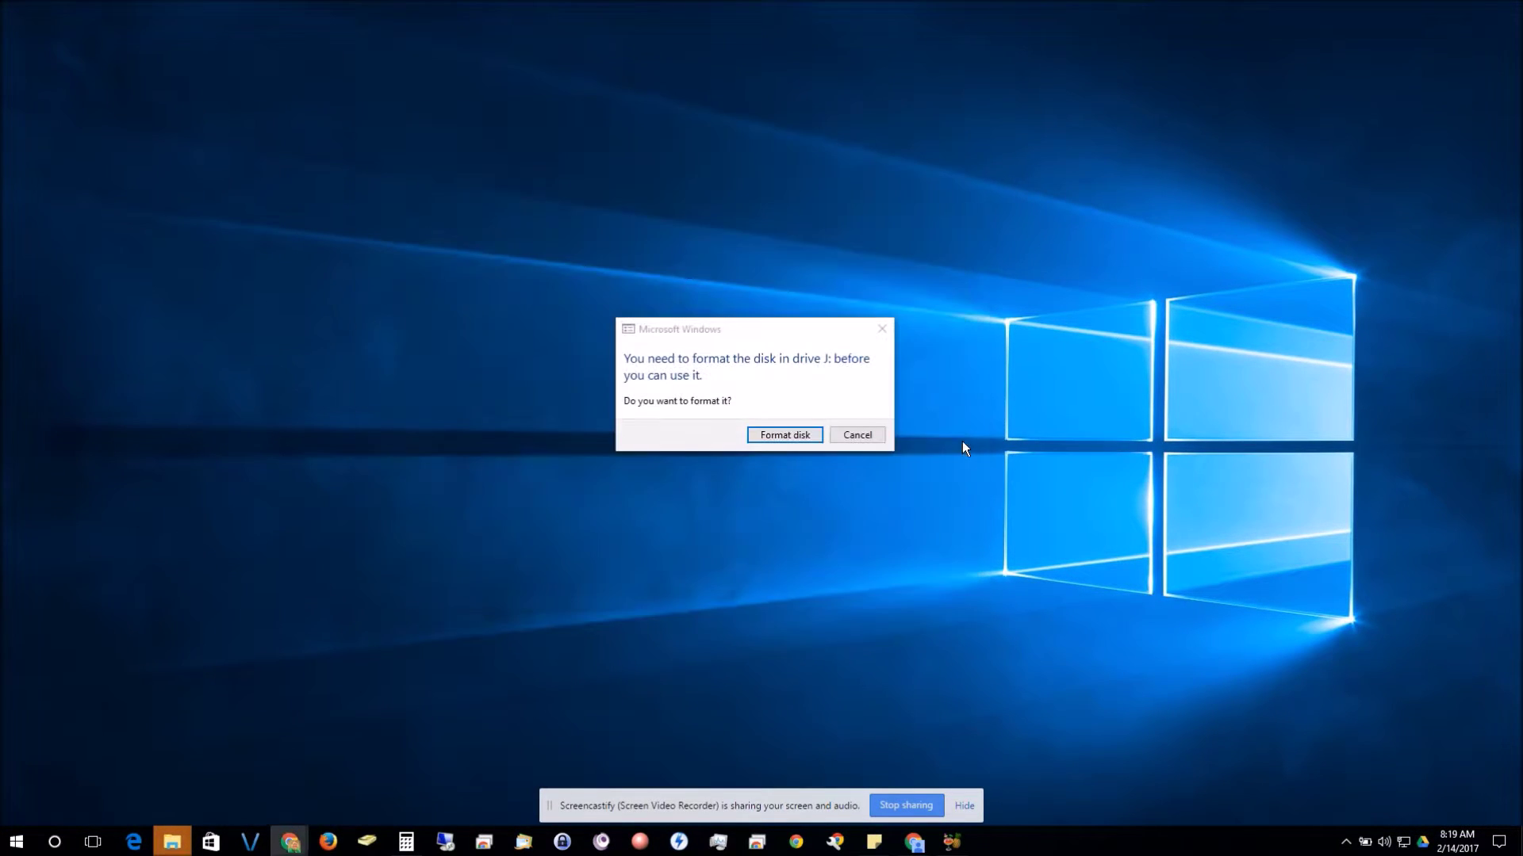
pyautogui.click(861, 436)
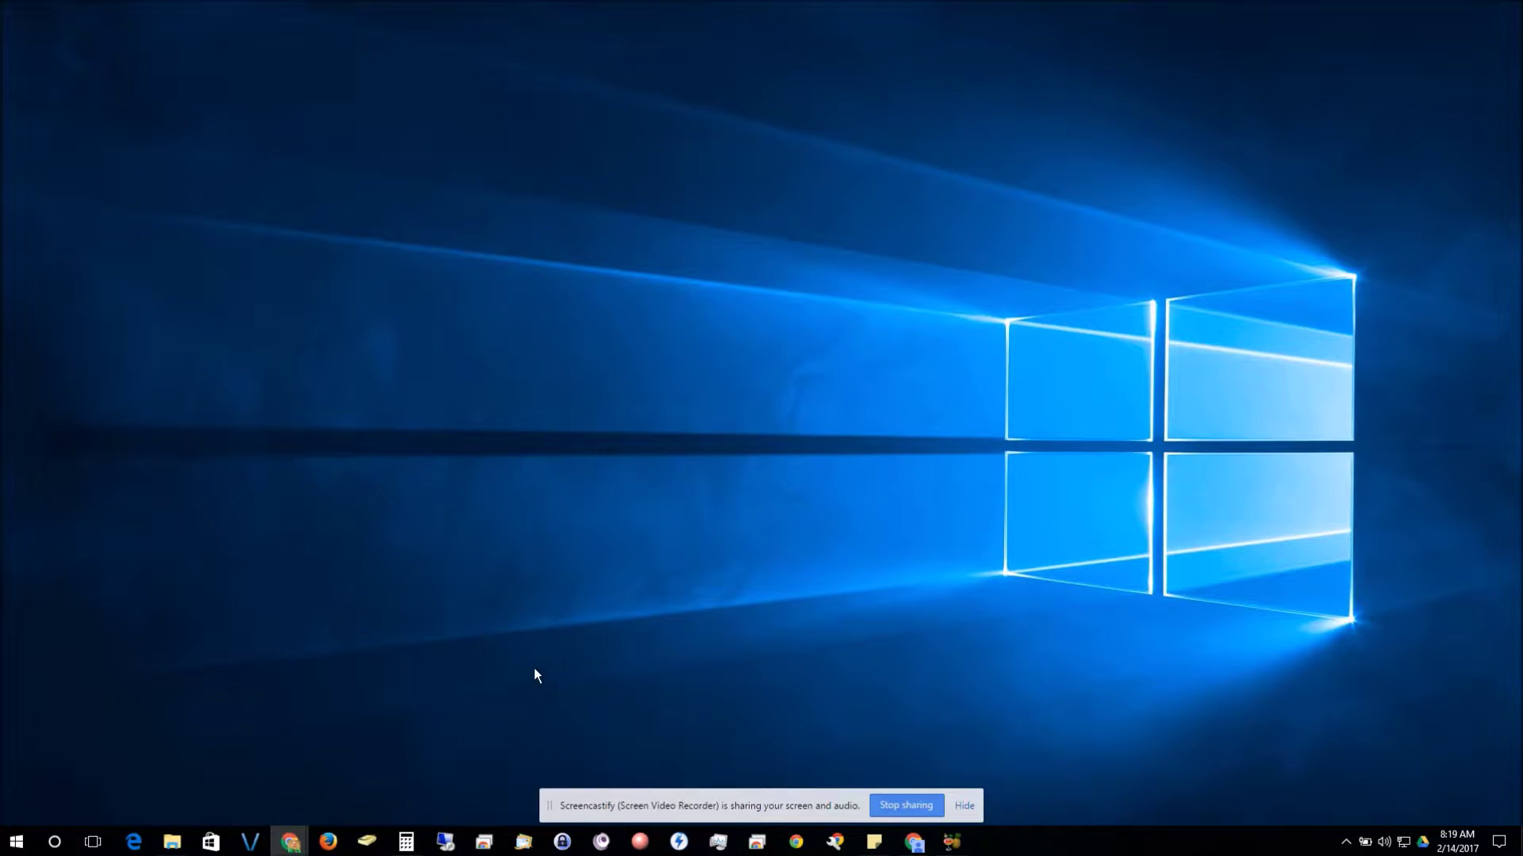
# Step: Search the web for 'chrome web store' and open the store's Apps category
pyautogui.click(289, 841)
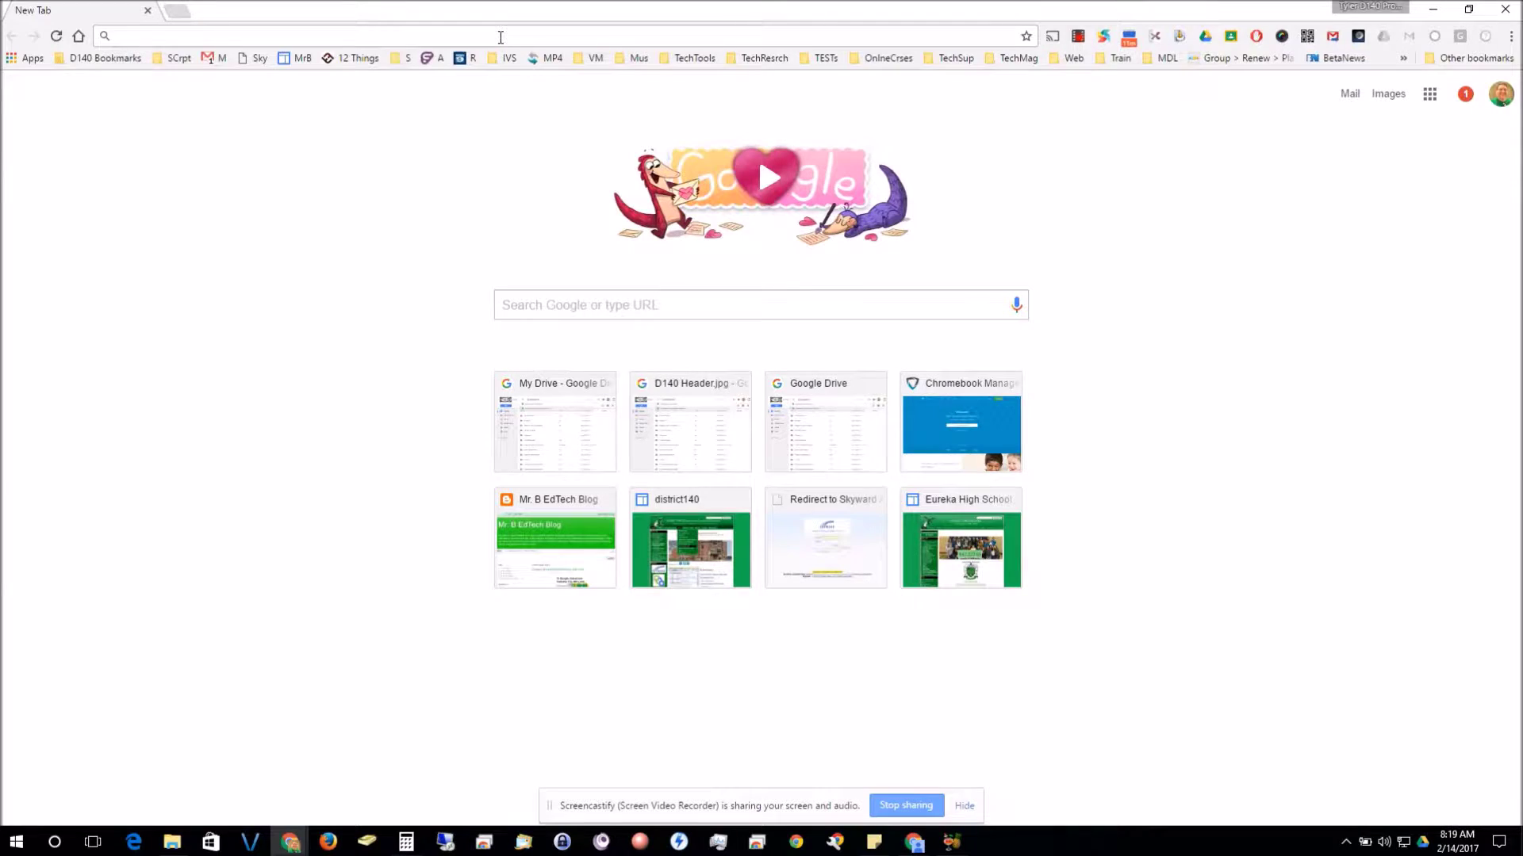
pyautogui.write('chrome web store')
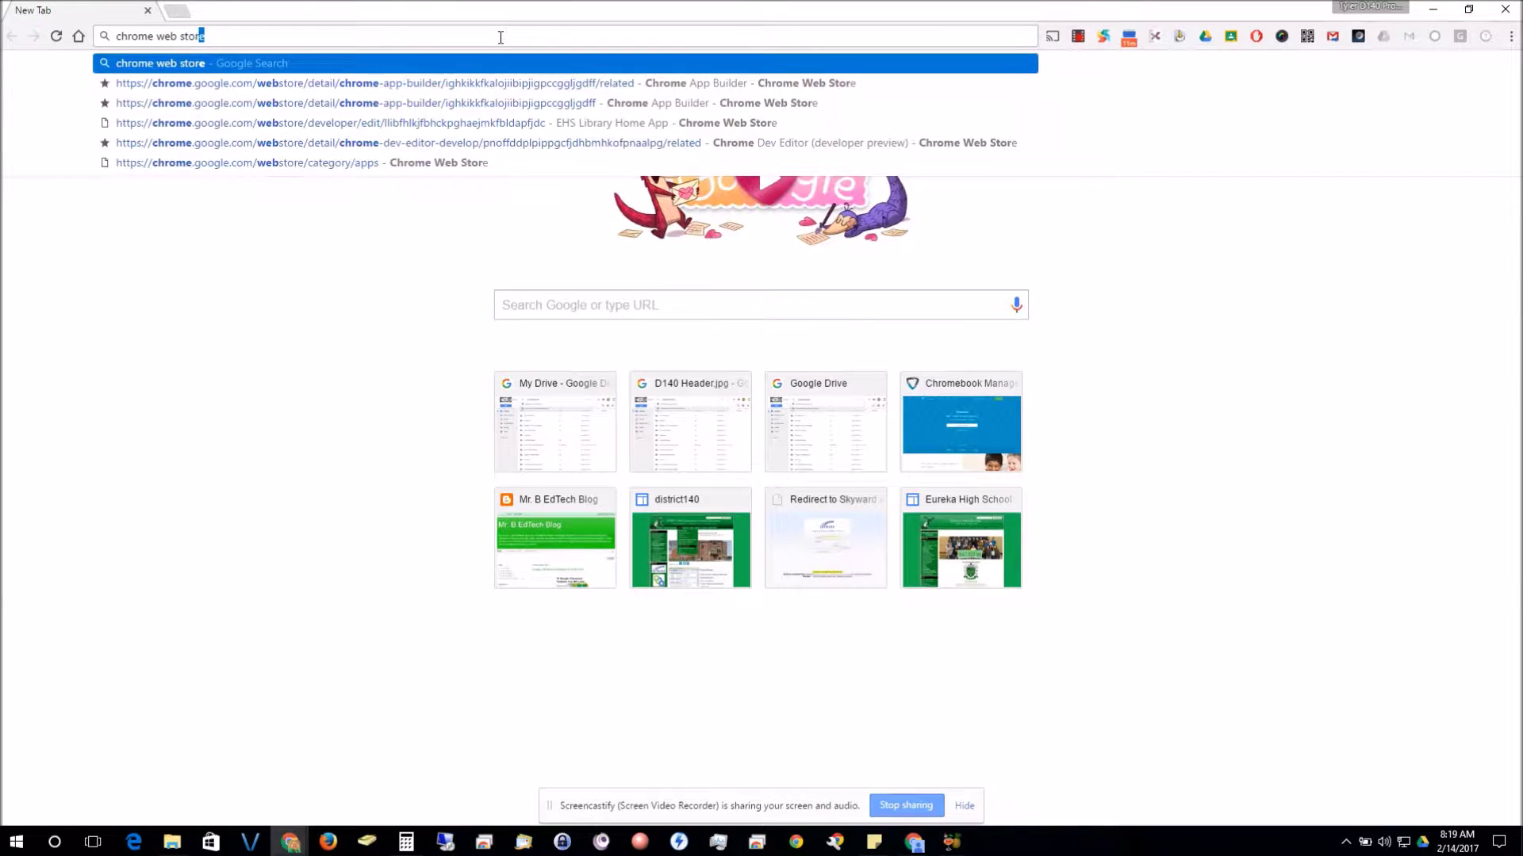
pyautogui.press('Return')
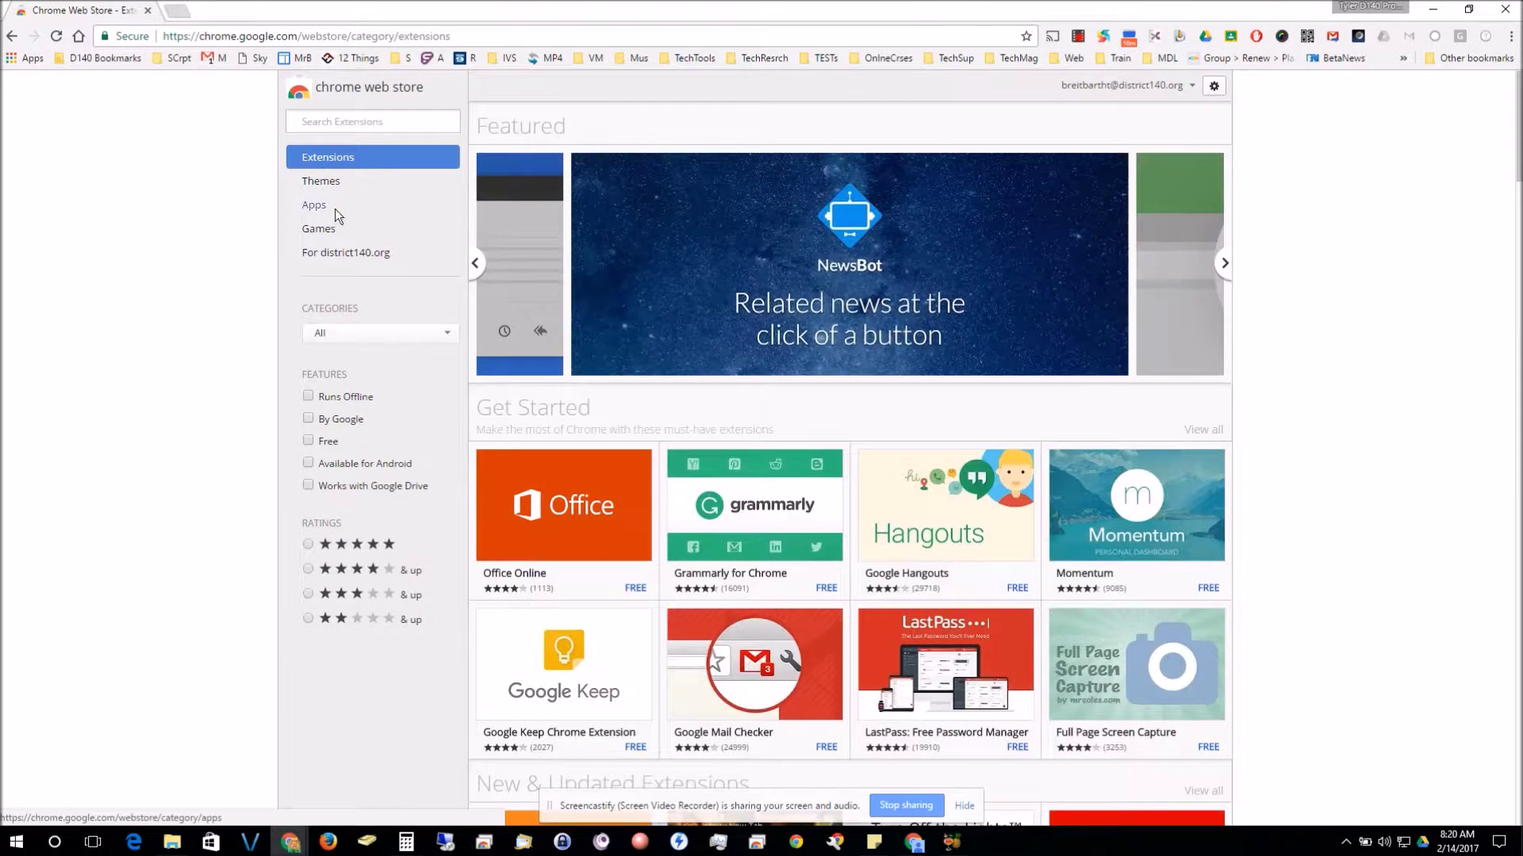
pyautogui.click(335, 206)
# Step: Find the Chromebook Recovery Utility in the store, launch it, and minimize Chrome
pyautogui.click(367, 119)
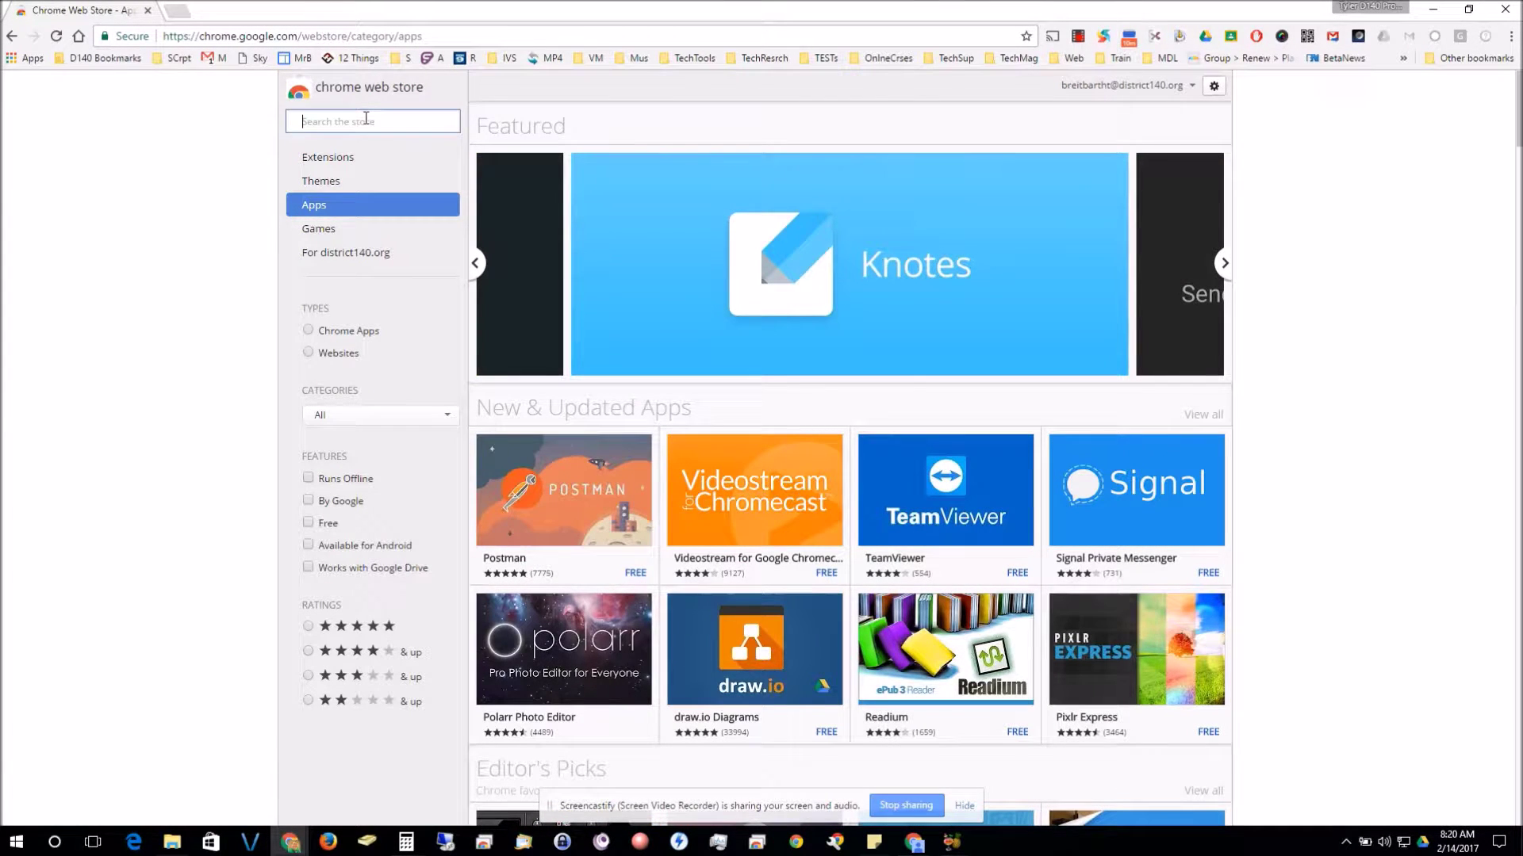
pyautogui.write('chromebook ')
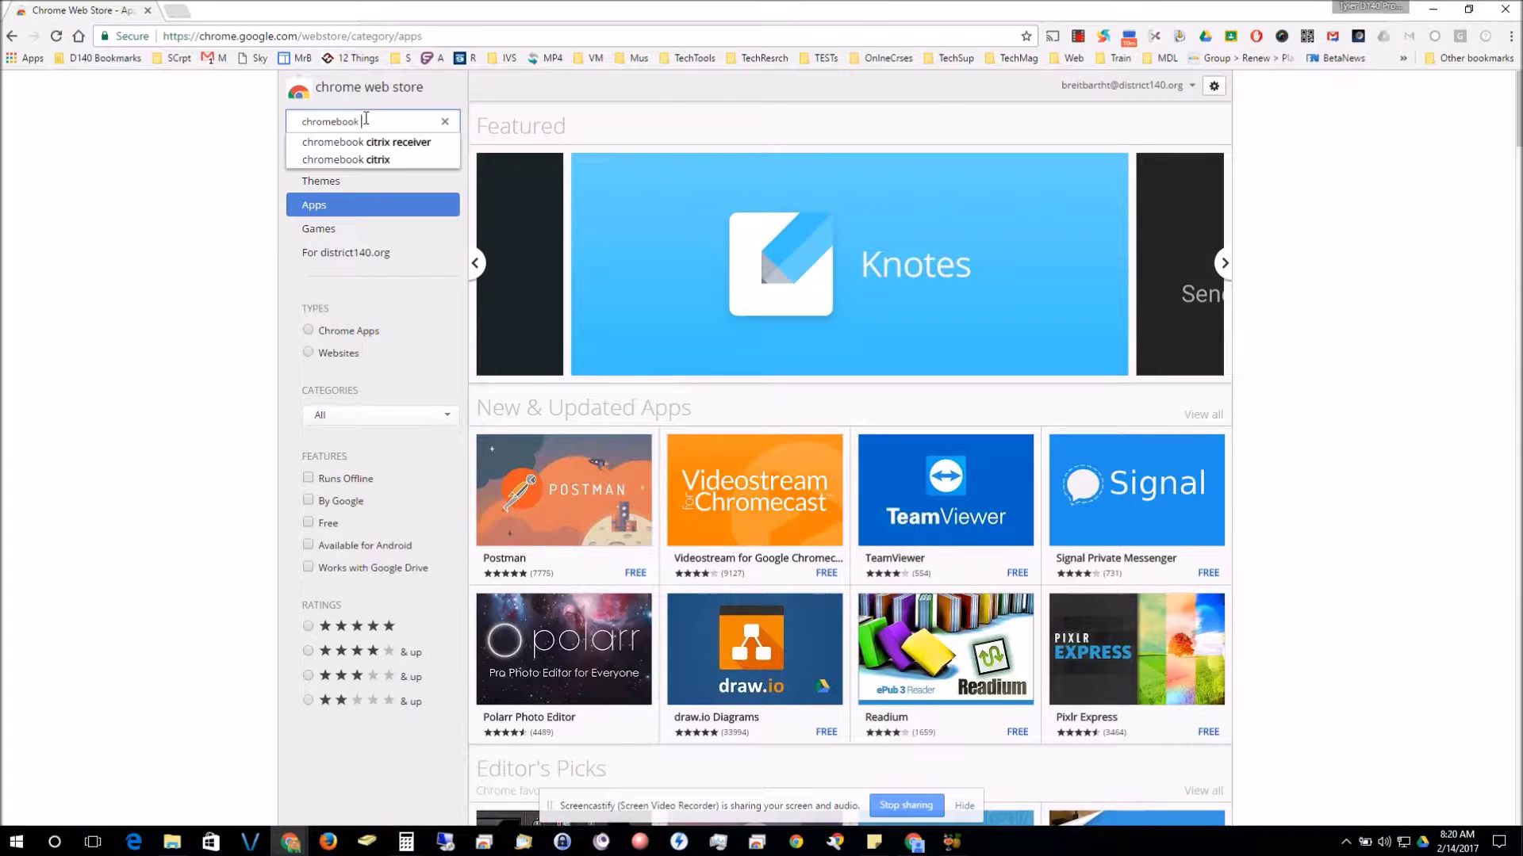
pyautogui.write('apovery ')
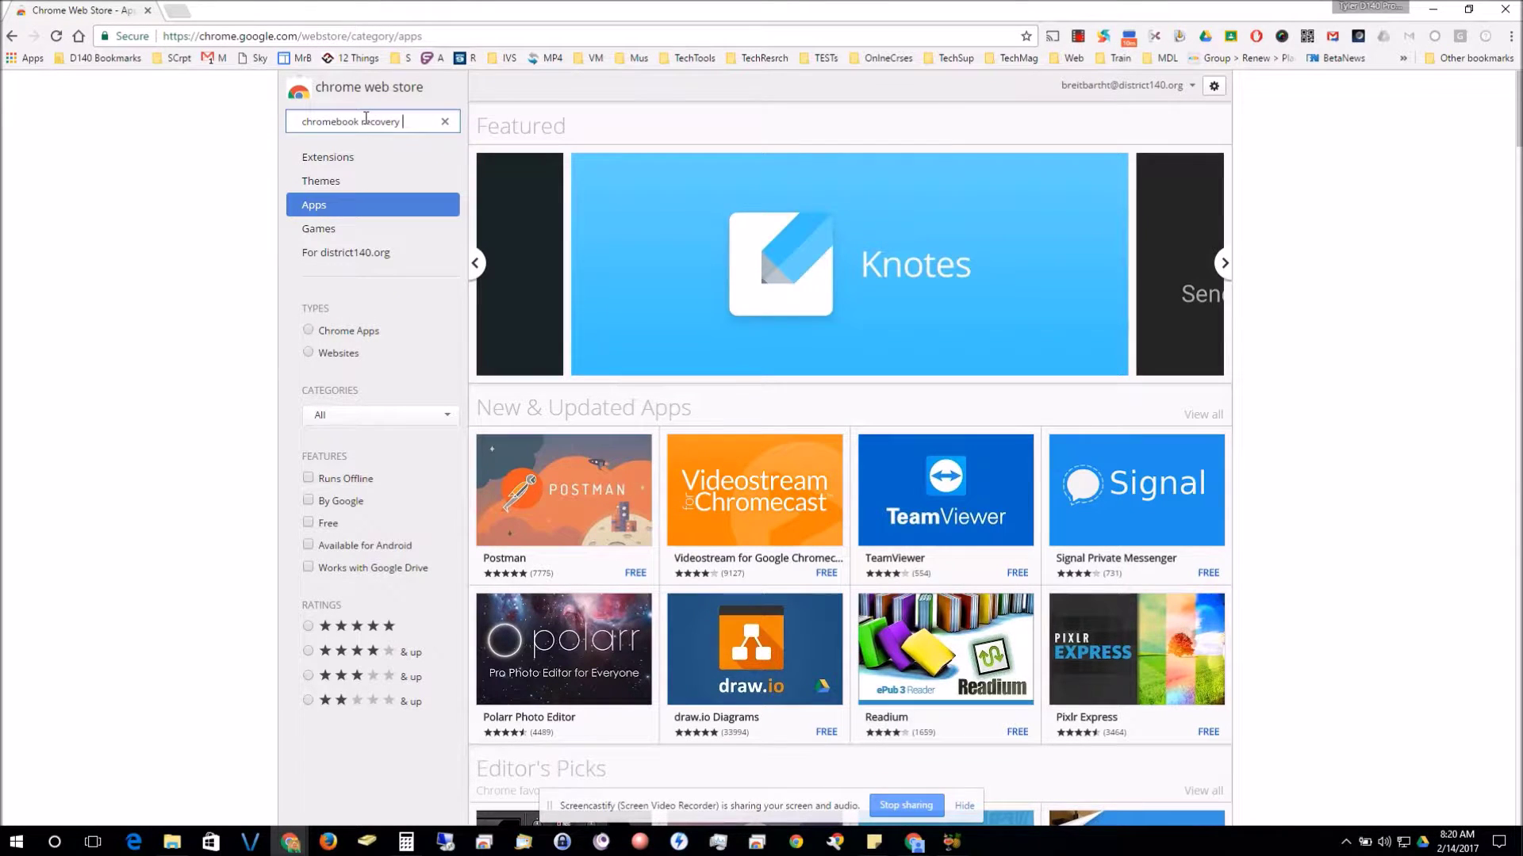
pyautogui.write('utility')
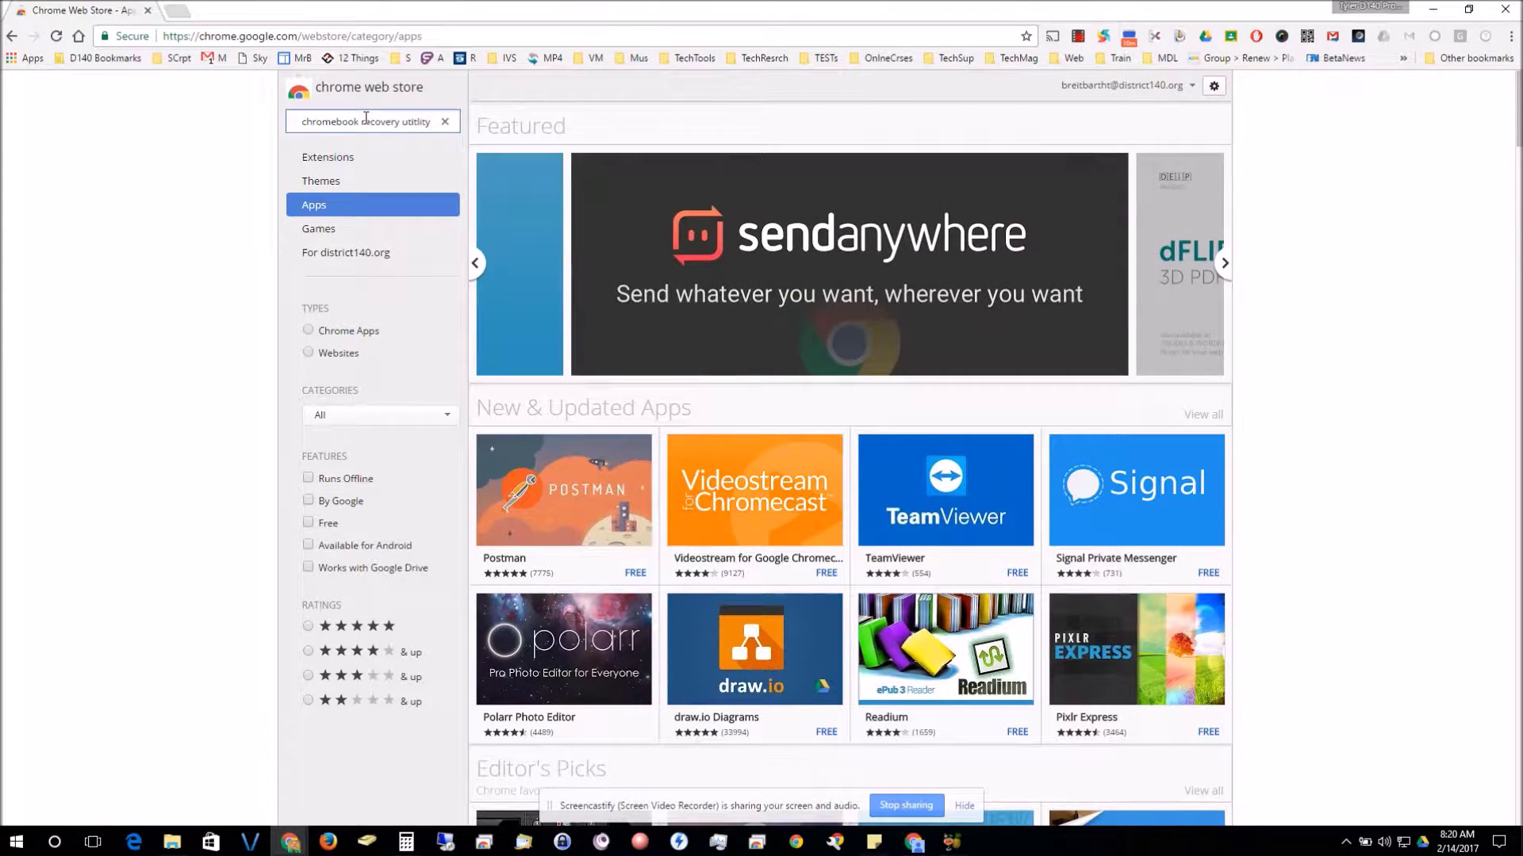
pyautogui.press('Return')
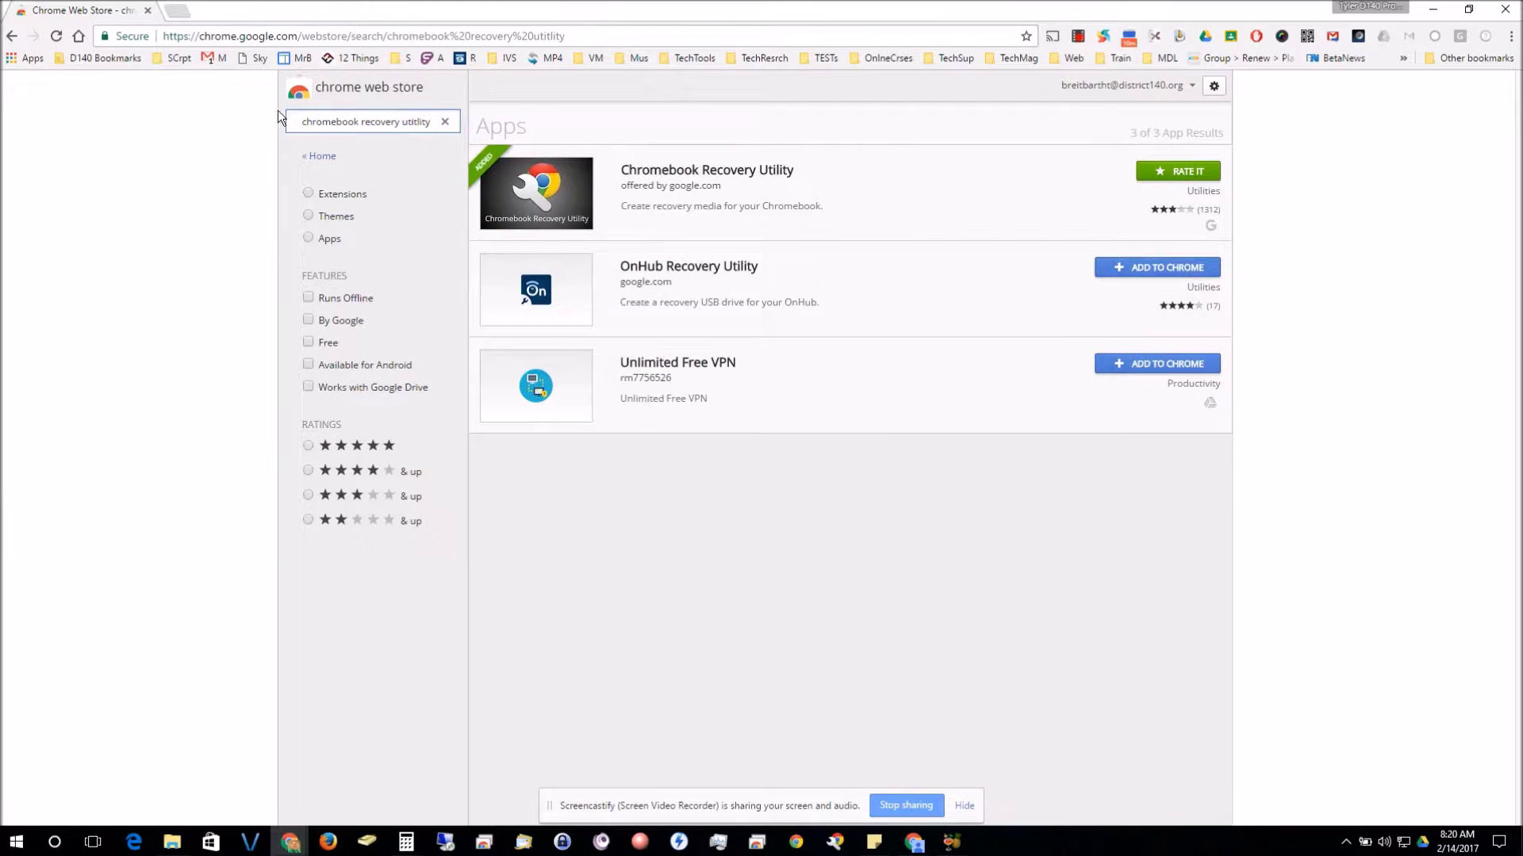
pyautogui.click(544, 200)
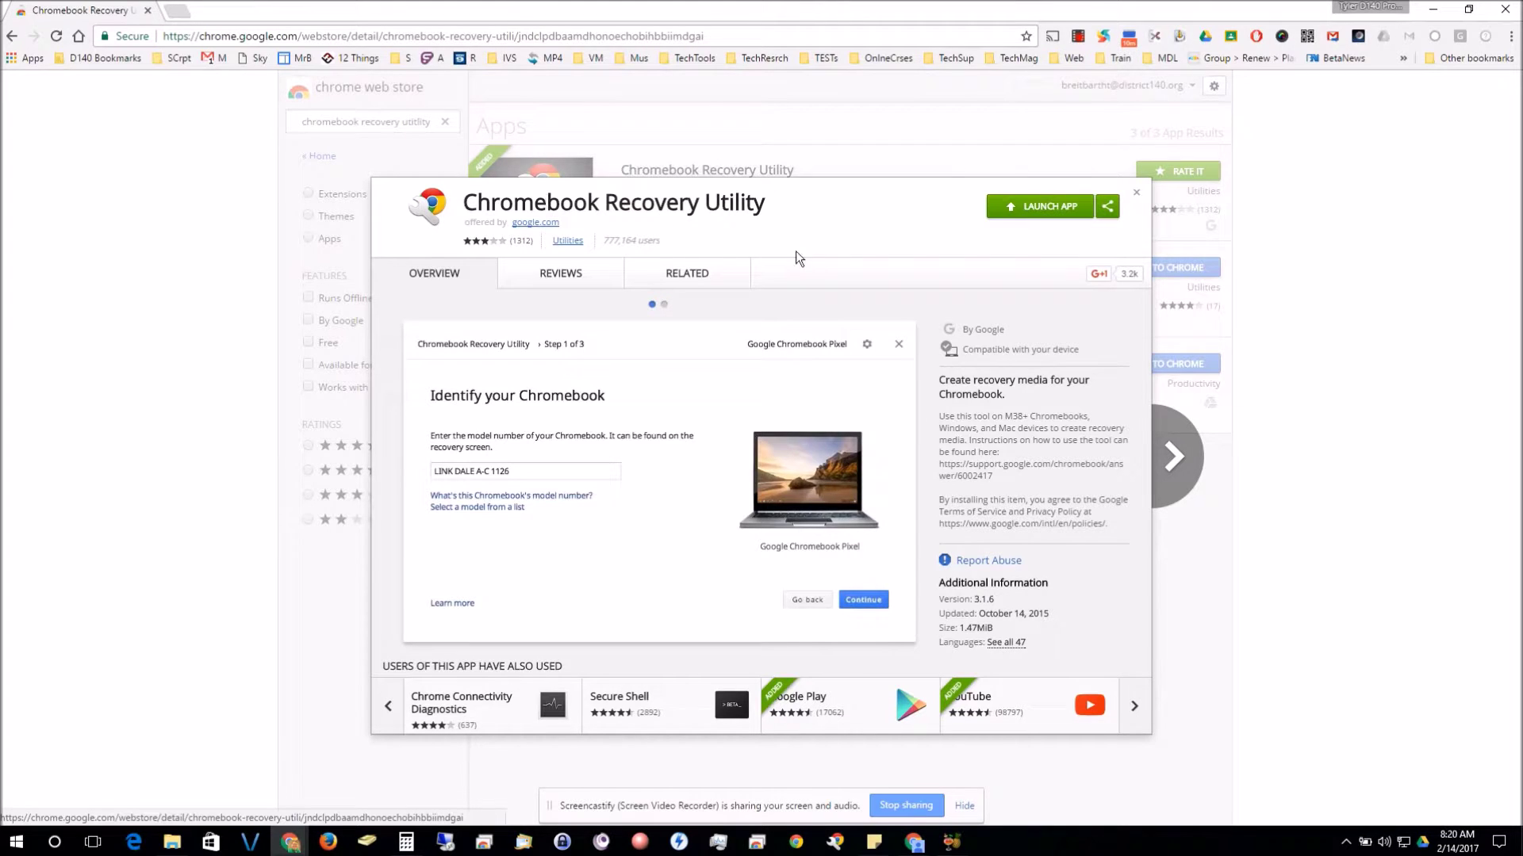
pyautogui.click(1034, 207)
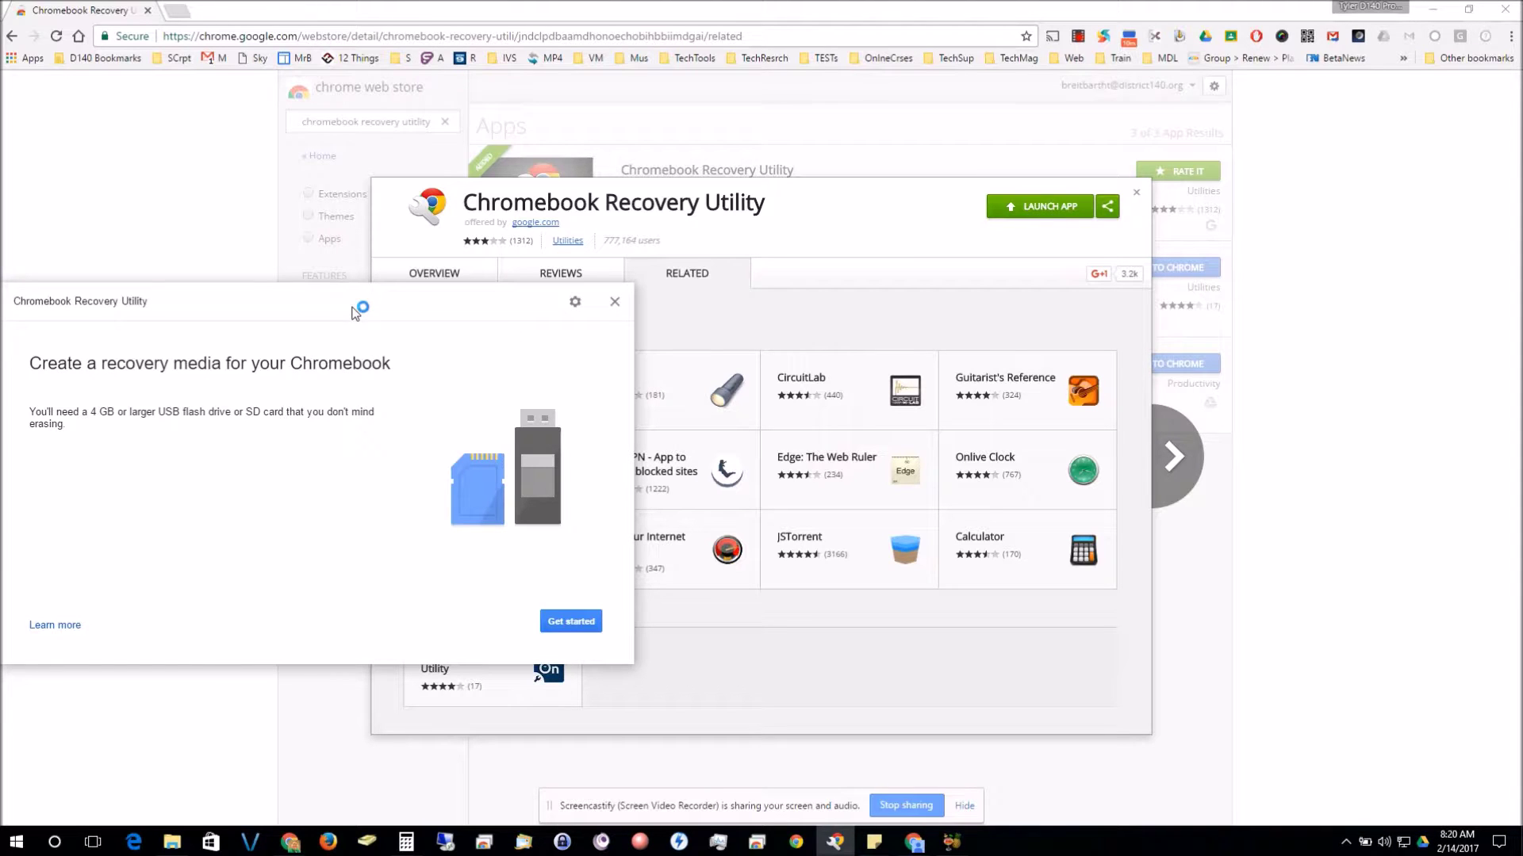
pyautogui.click(1434, 8)
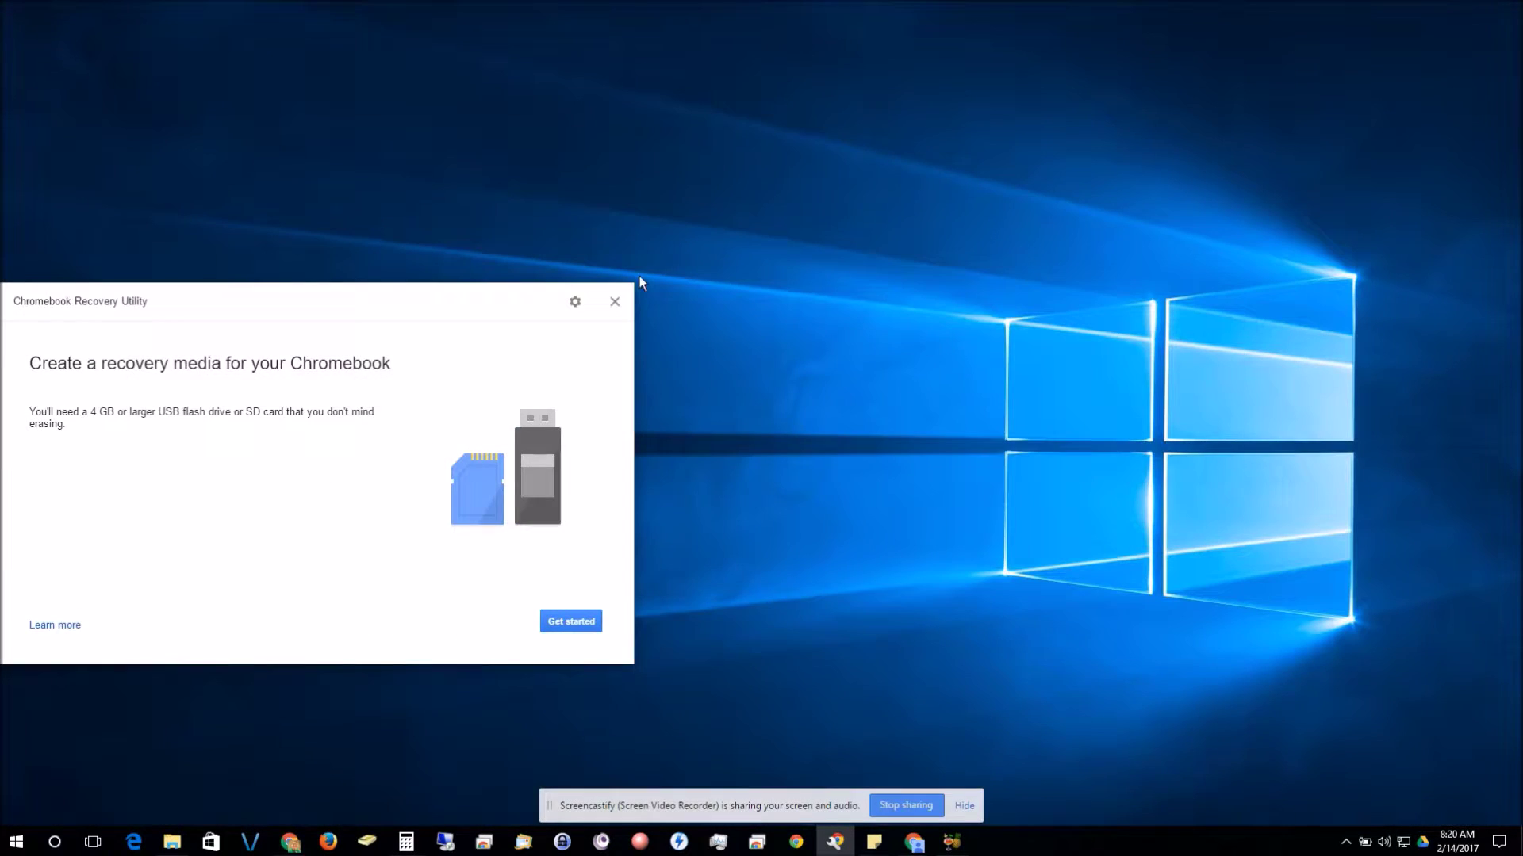
# Step: Center the utility window, begin creating recovery media, and look up the model number in the browser
pyautogui.moveTo(440, 303); pyautogui.dragTo(894, 205)
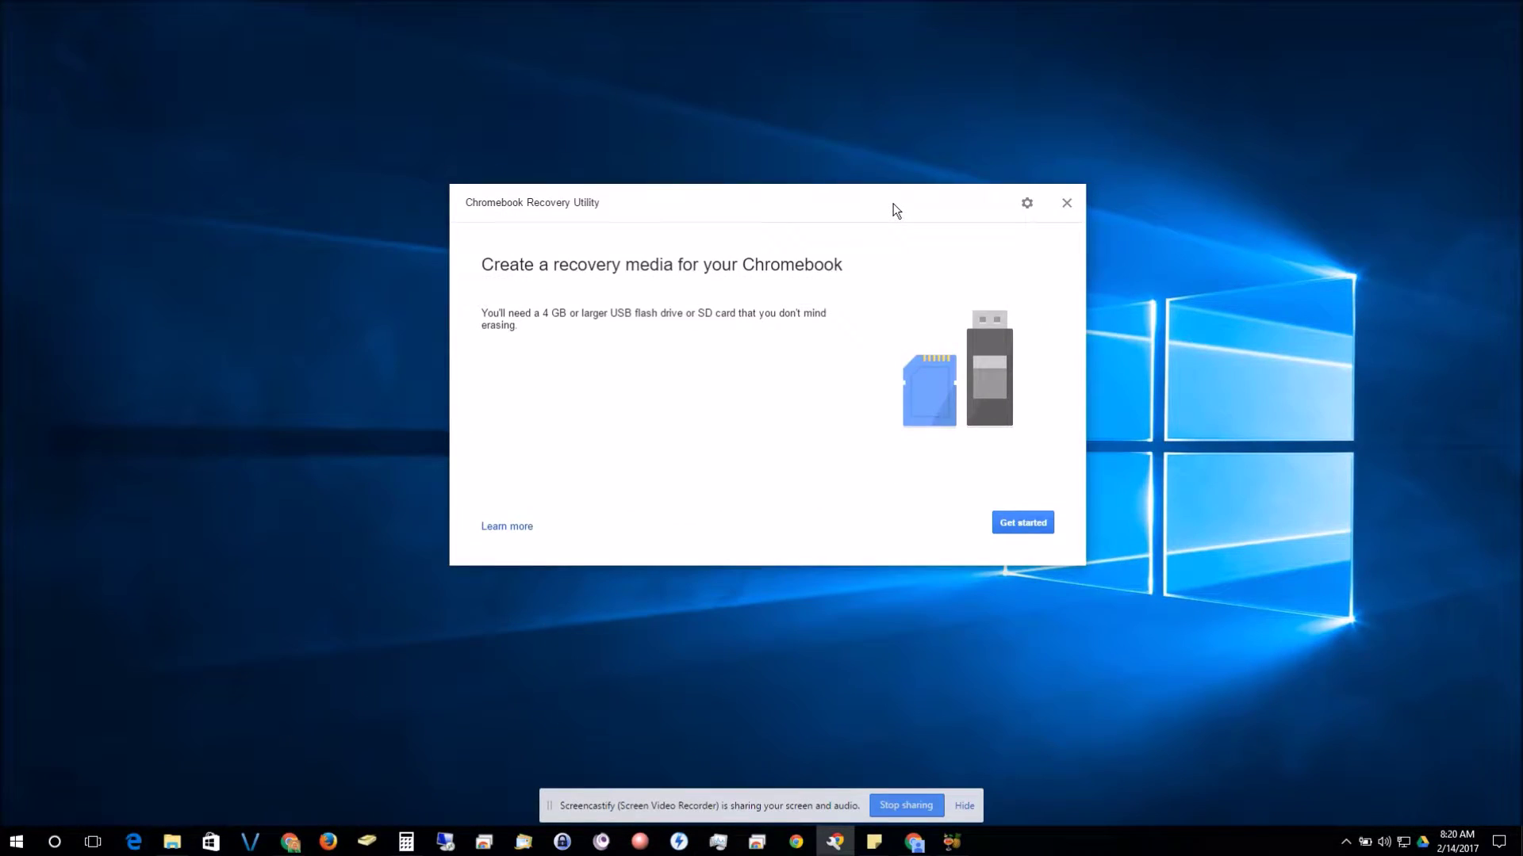
pyautogui.click(1016, 522)
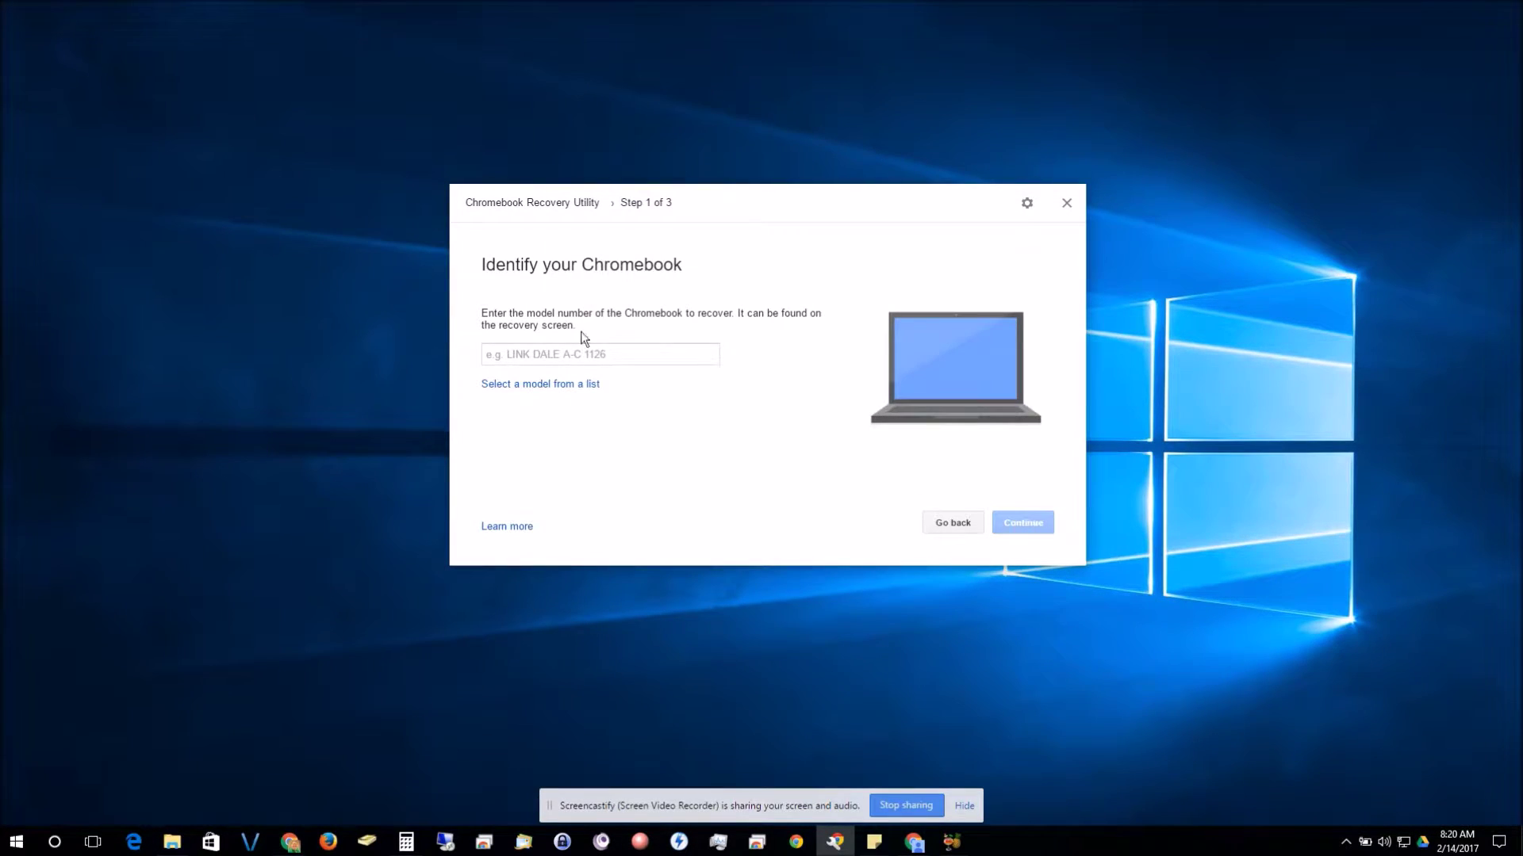
pyautogui.click(612, 359)
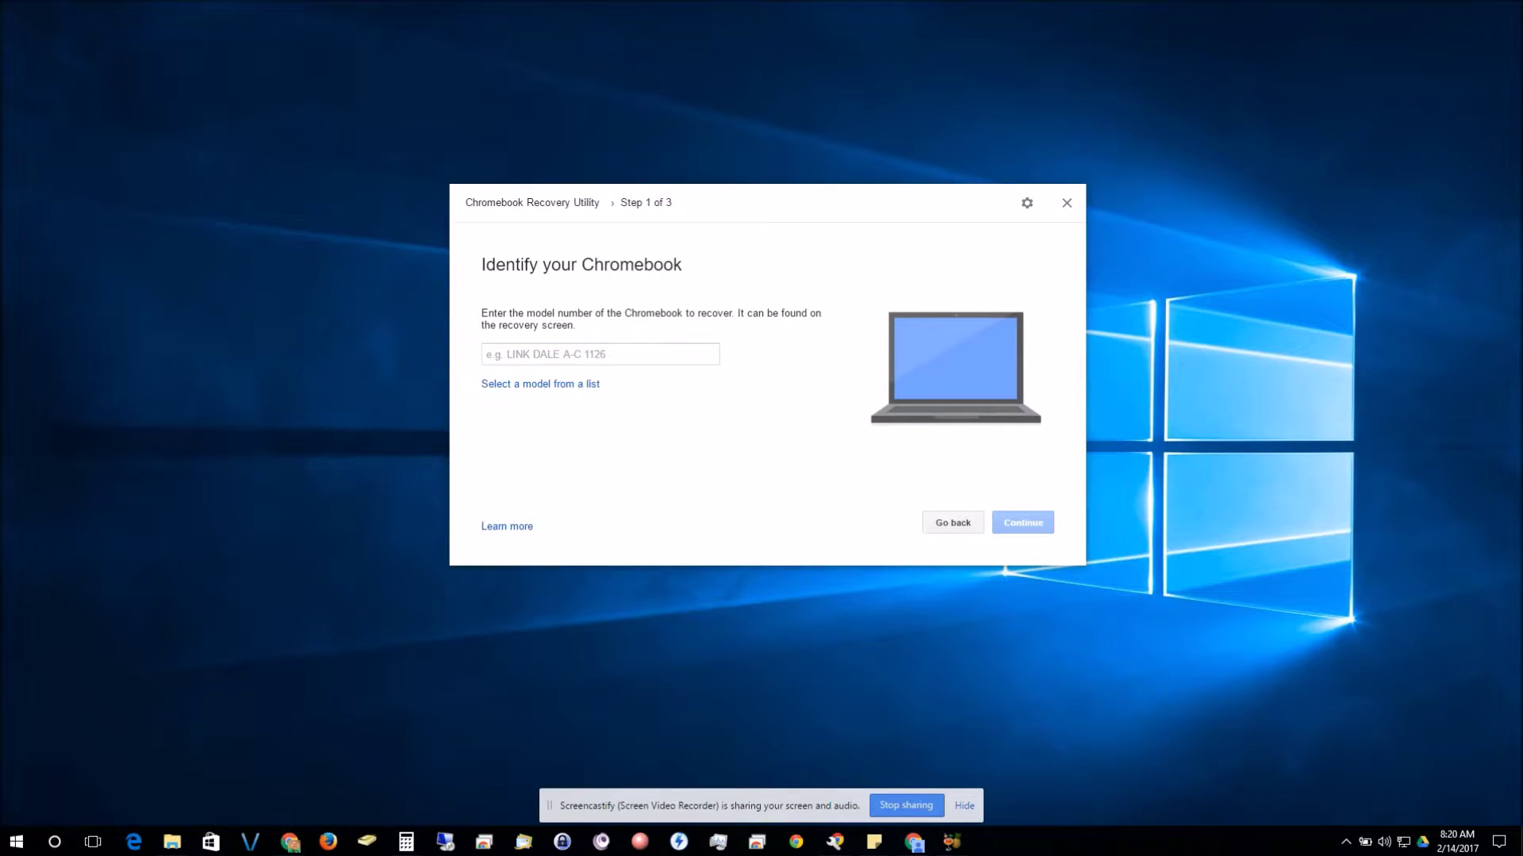
pyautogui.hotkey('alt', 'Tab')
pyautogui.click(625, 357)
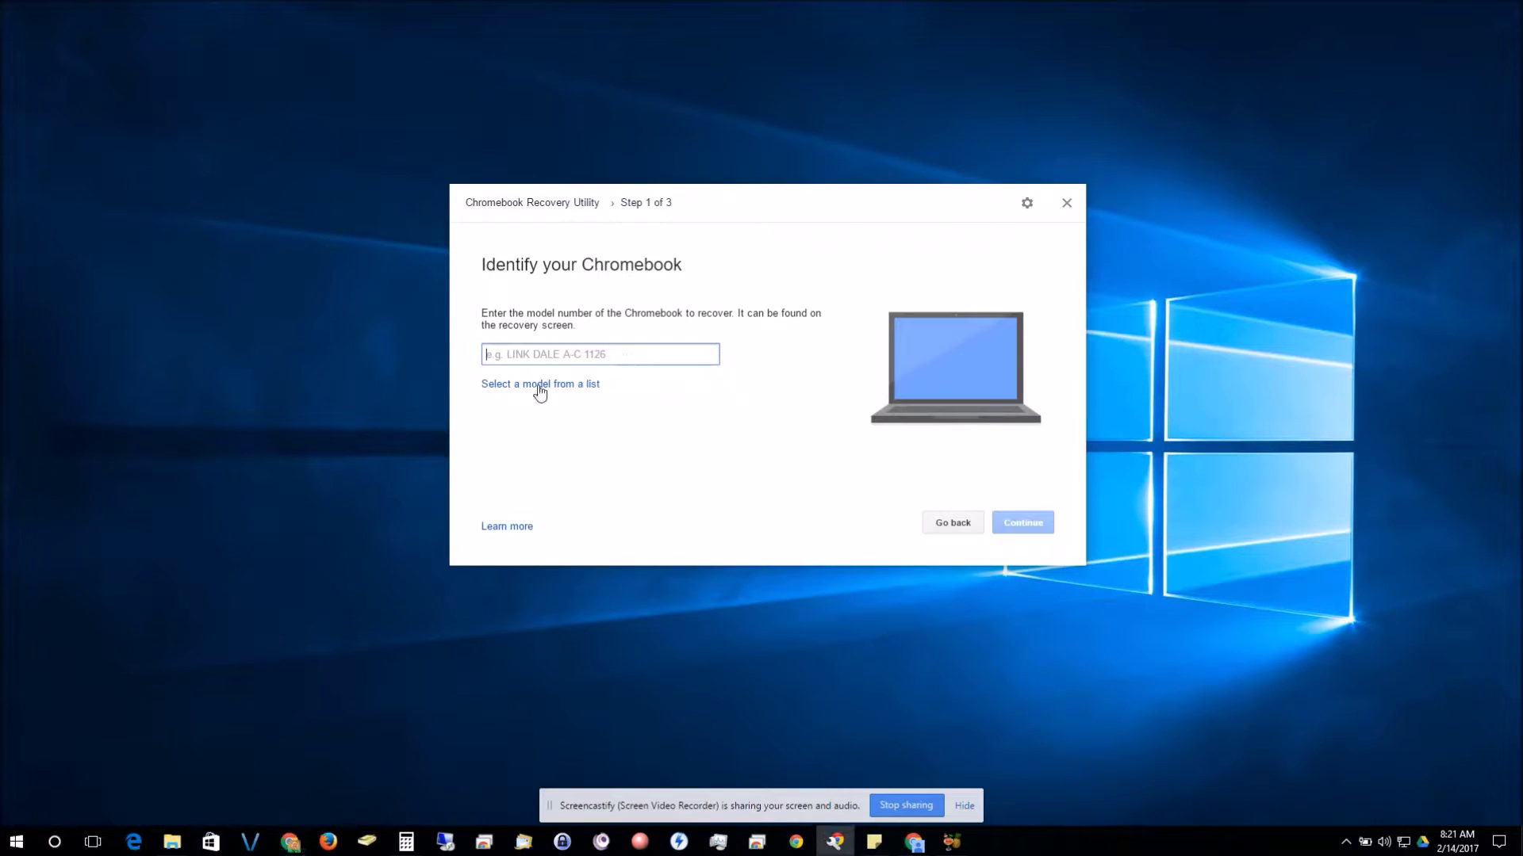
# Step: Select Samsung and the Samsung Chromebook model from the list, then continue to step 2
pyautogui.click(536, 385)
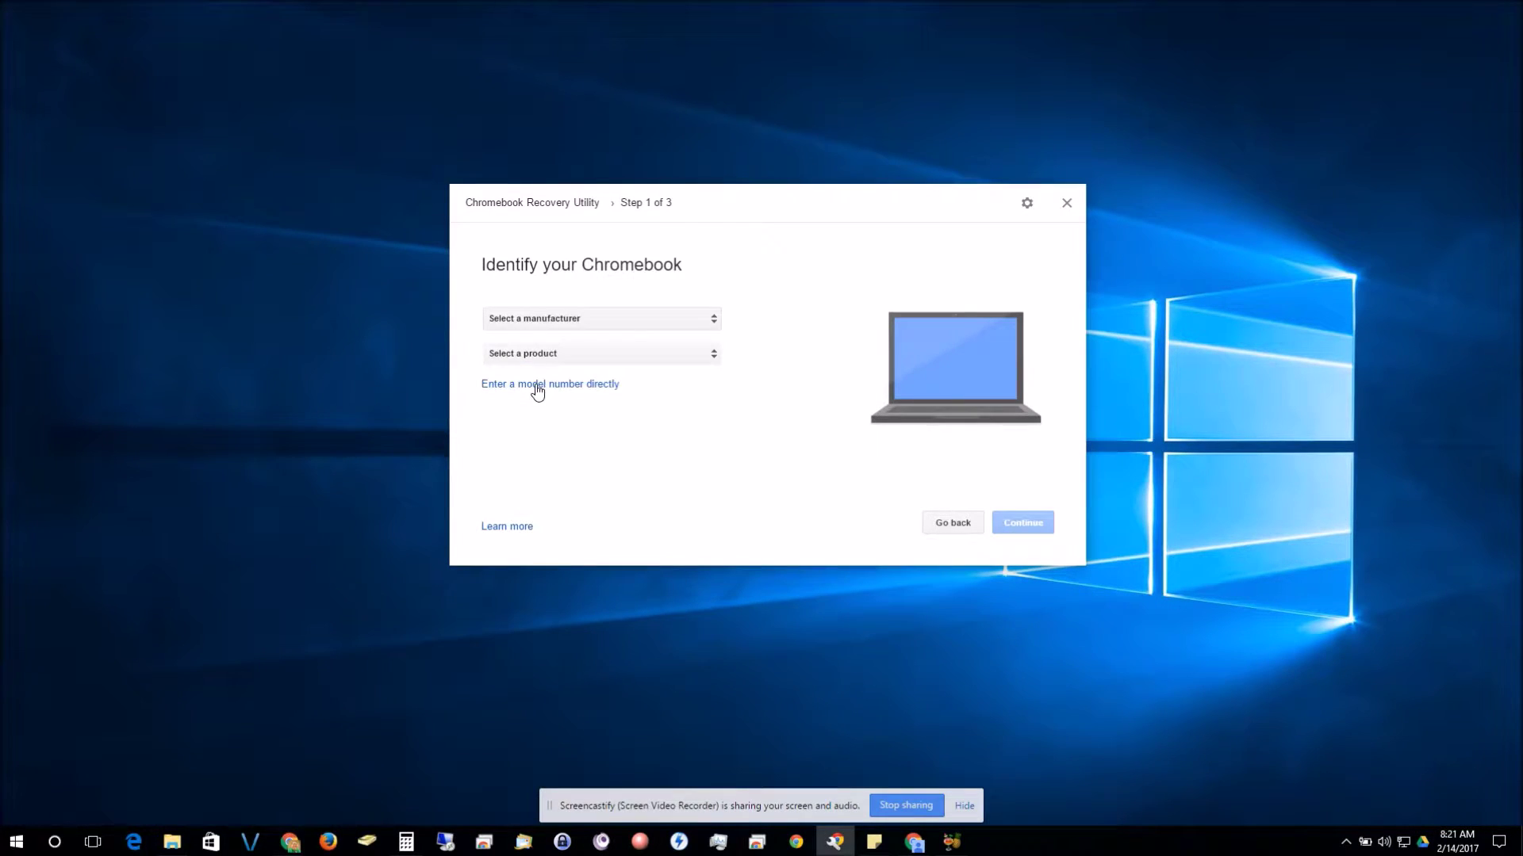
pyautogui.click(587, 320)
pyautogui.scroll(-5, 667, 468)
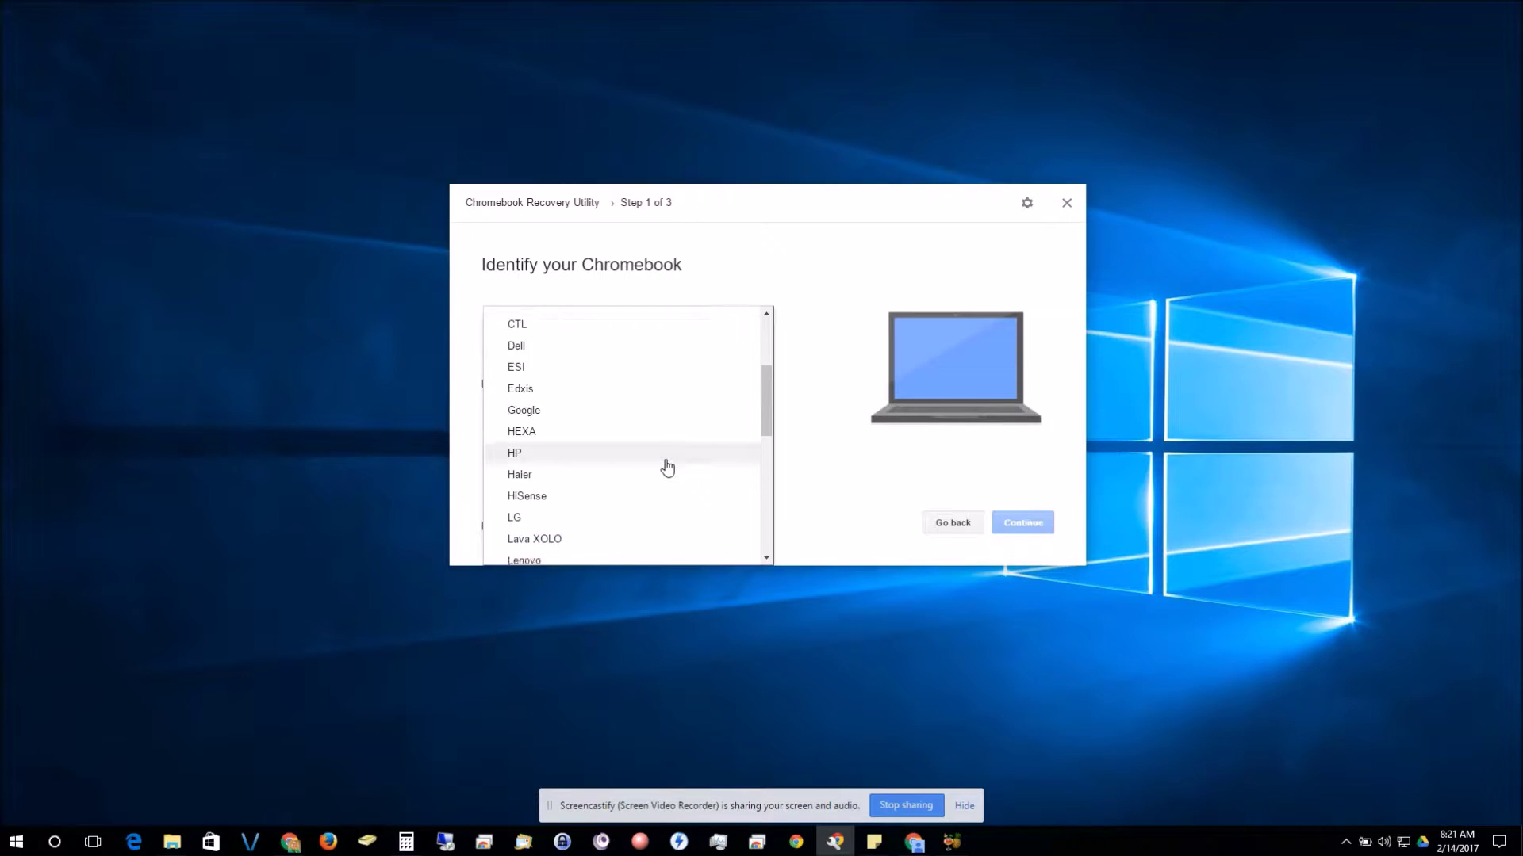
pyautogui.scroll(-2, 667, 468)
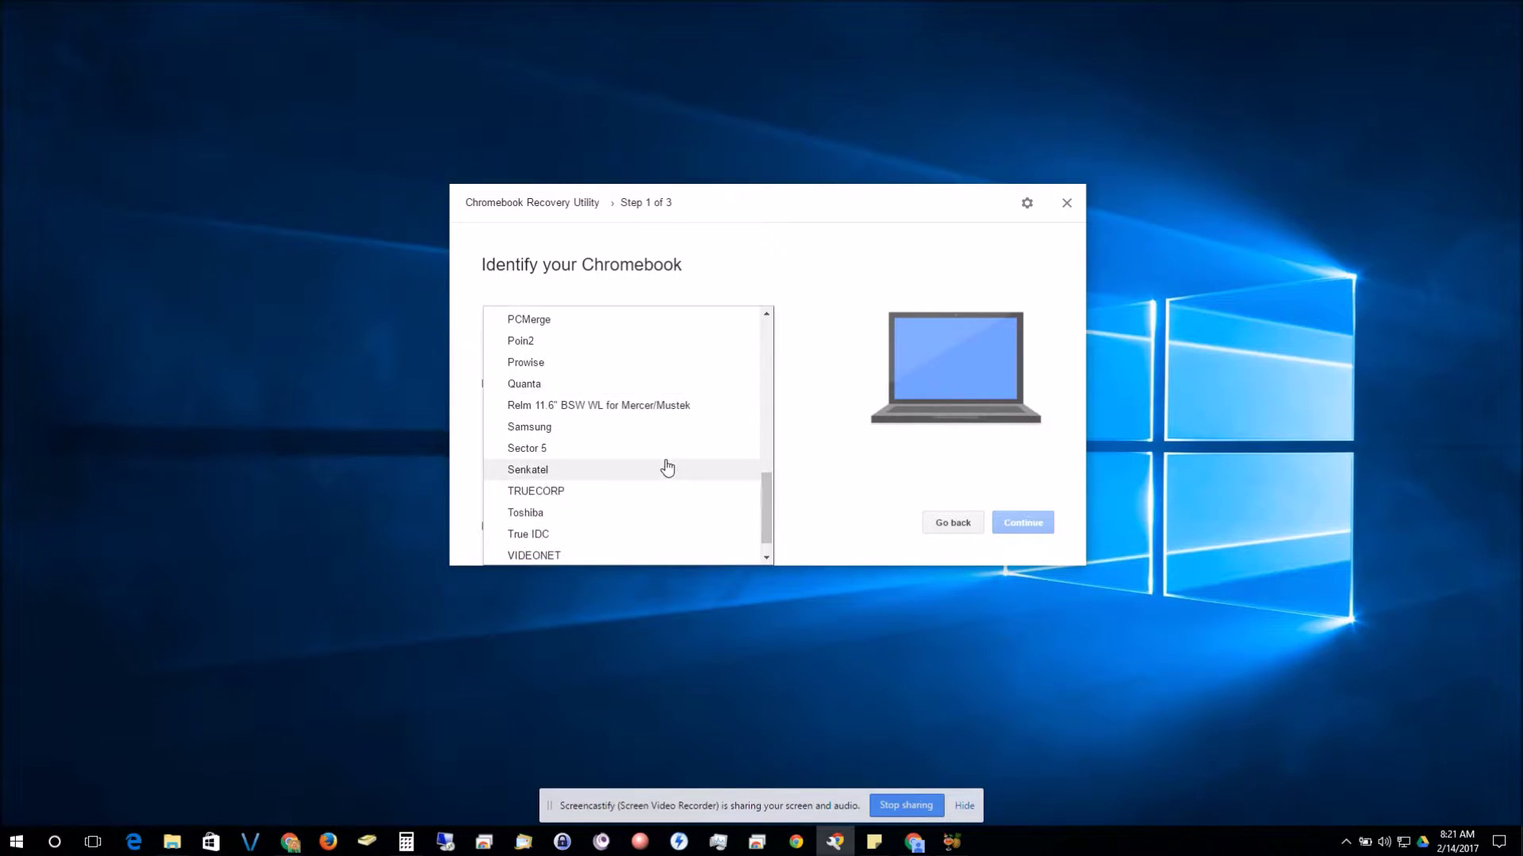
pyautogui.click(655, 427)
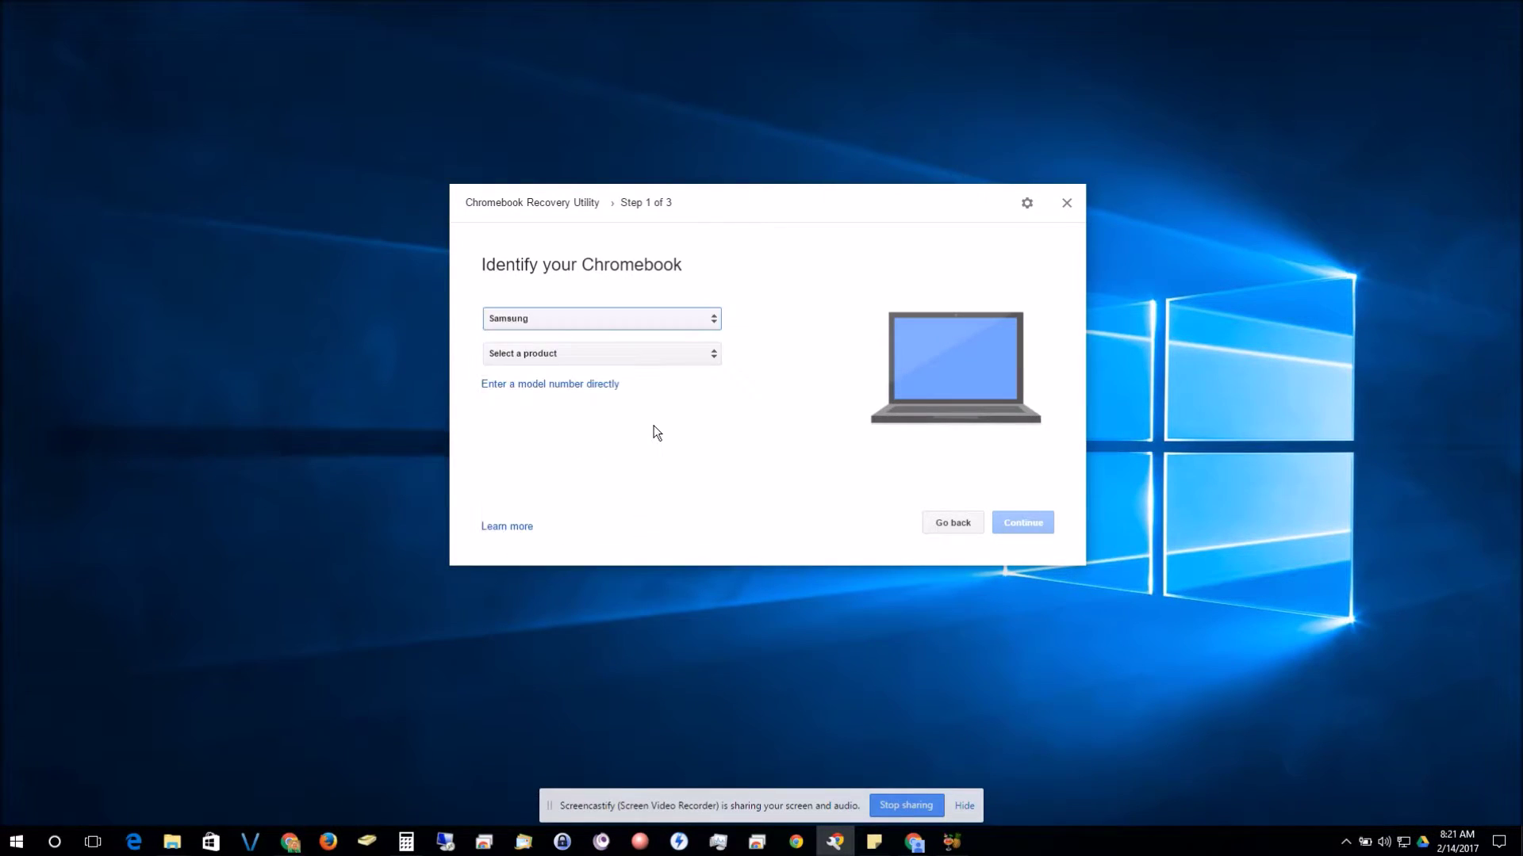
pyautogui.click(710, 361)
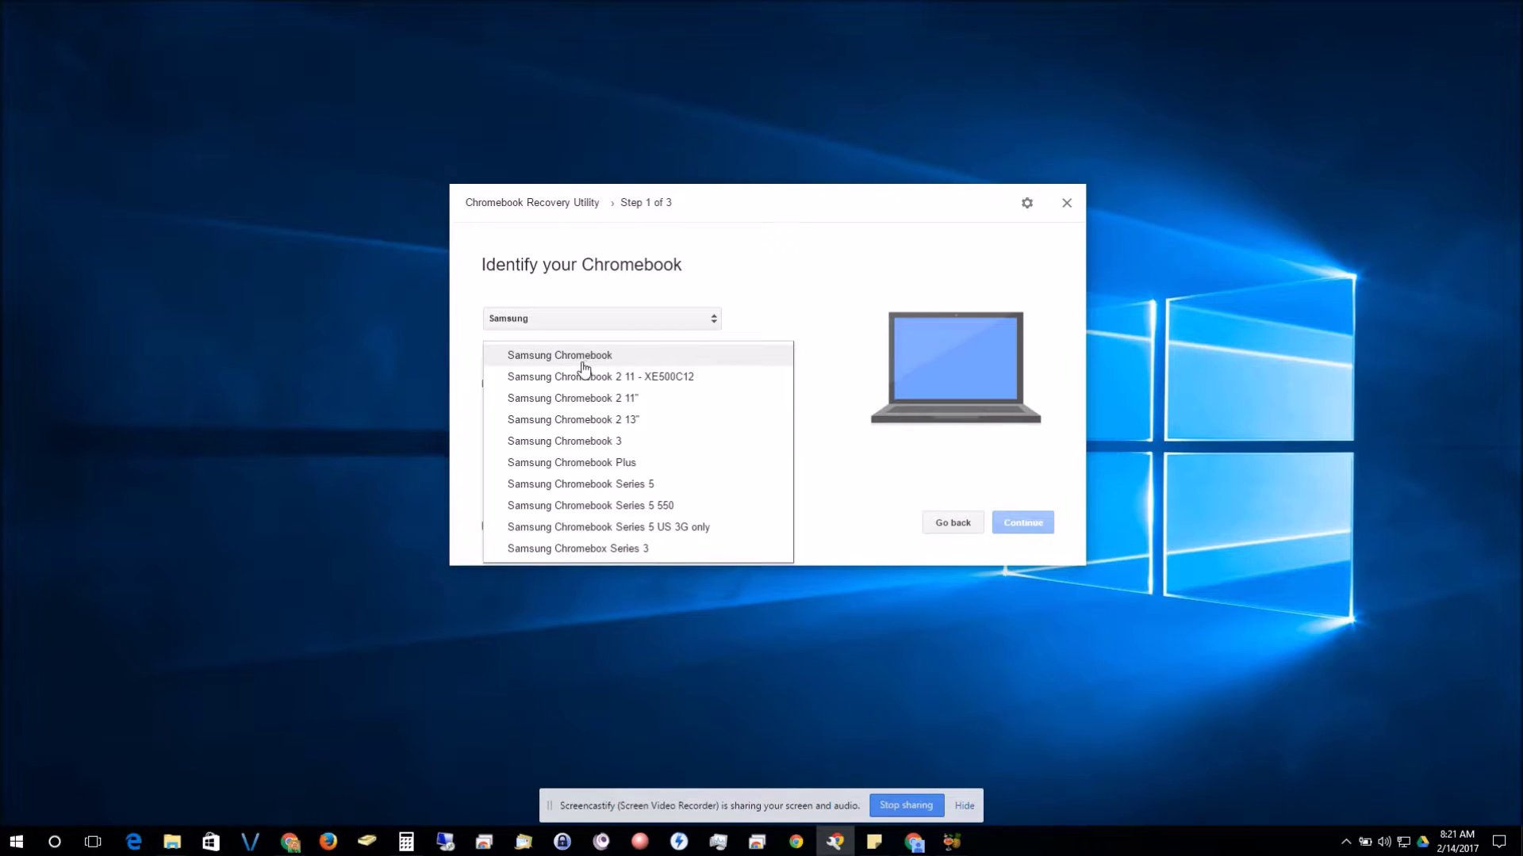
pyautogui.click(546, 359)
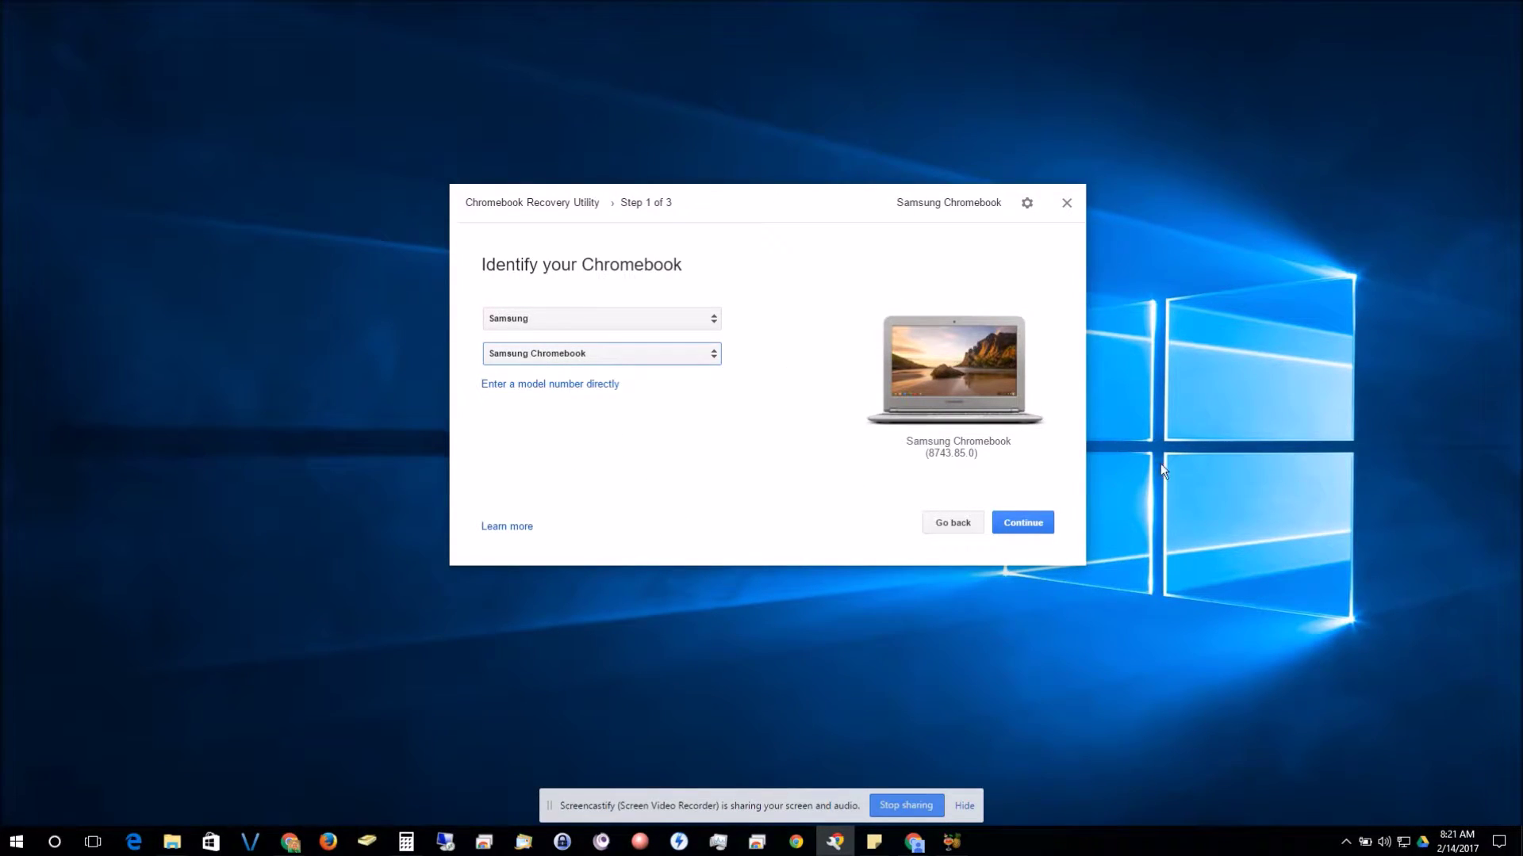
pyautogui.click(1041, 524)
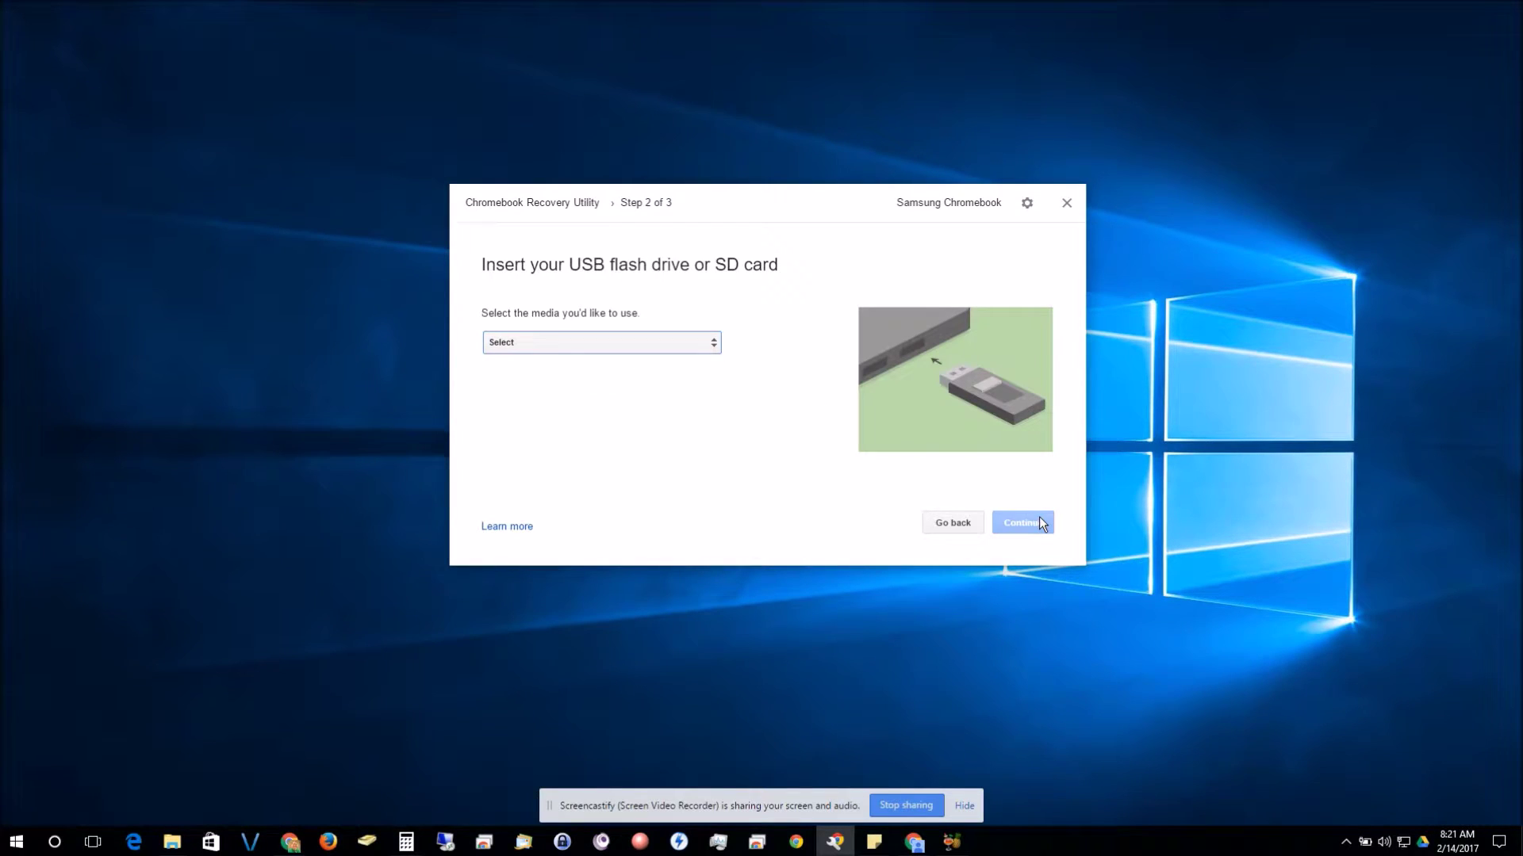
# Step: Choose the SanDisk Cruzer - 14.6 GB drive, create the recovery media now, and approve User Account Control
pyautogui.click(673, 347)
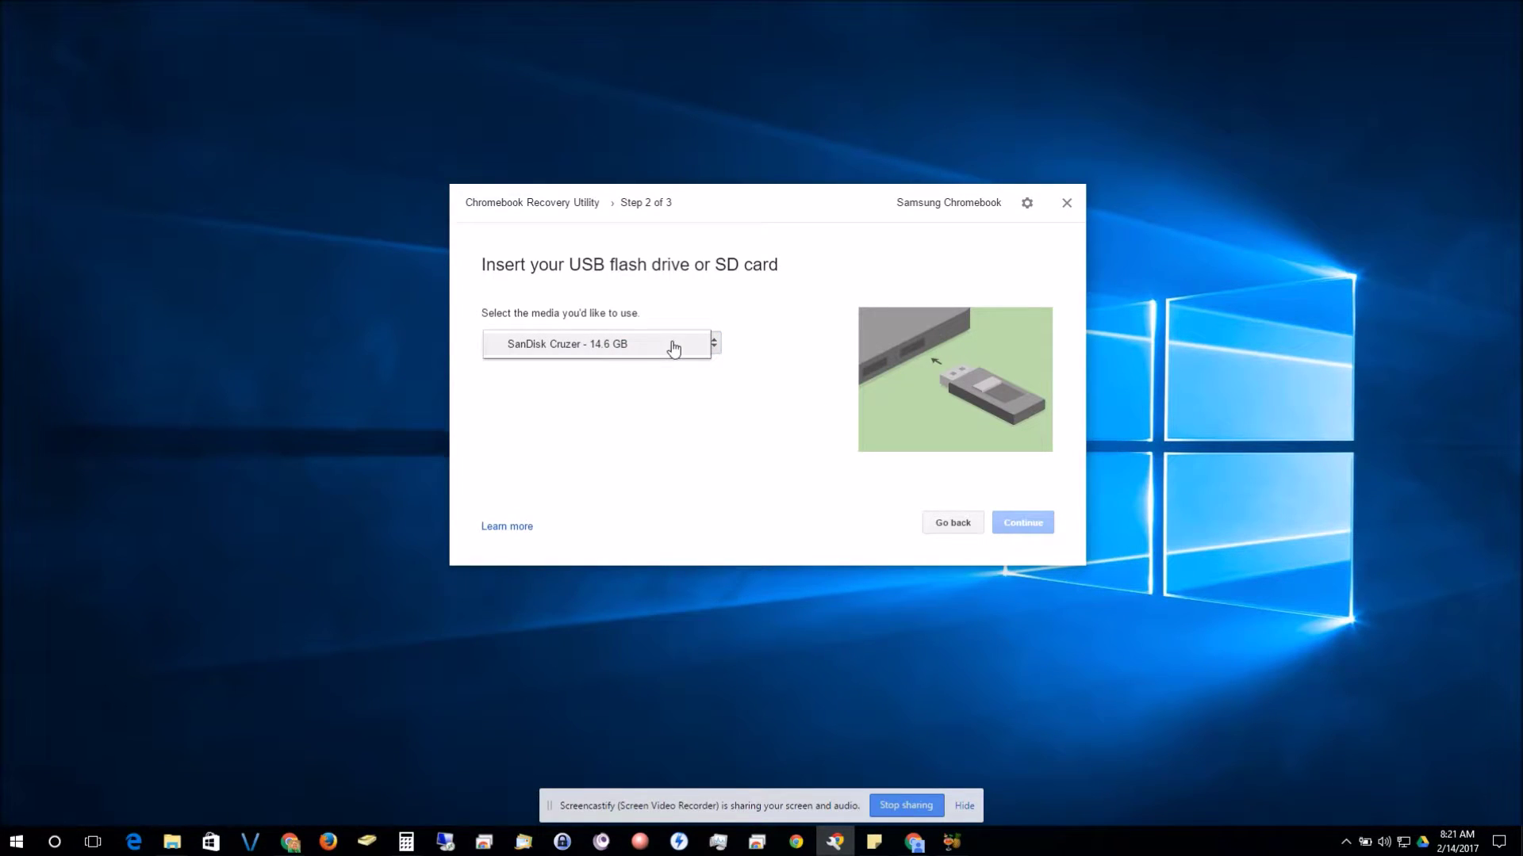
pyautogui.click(611, 354)
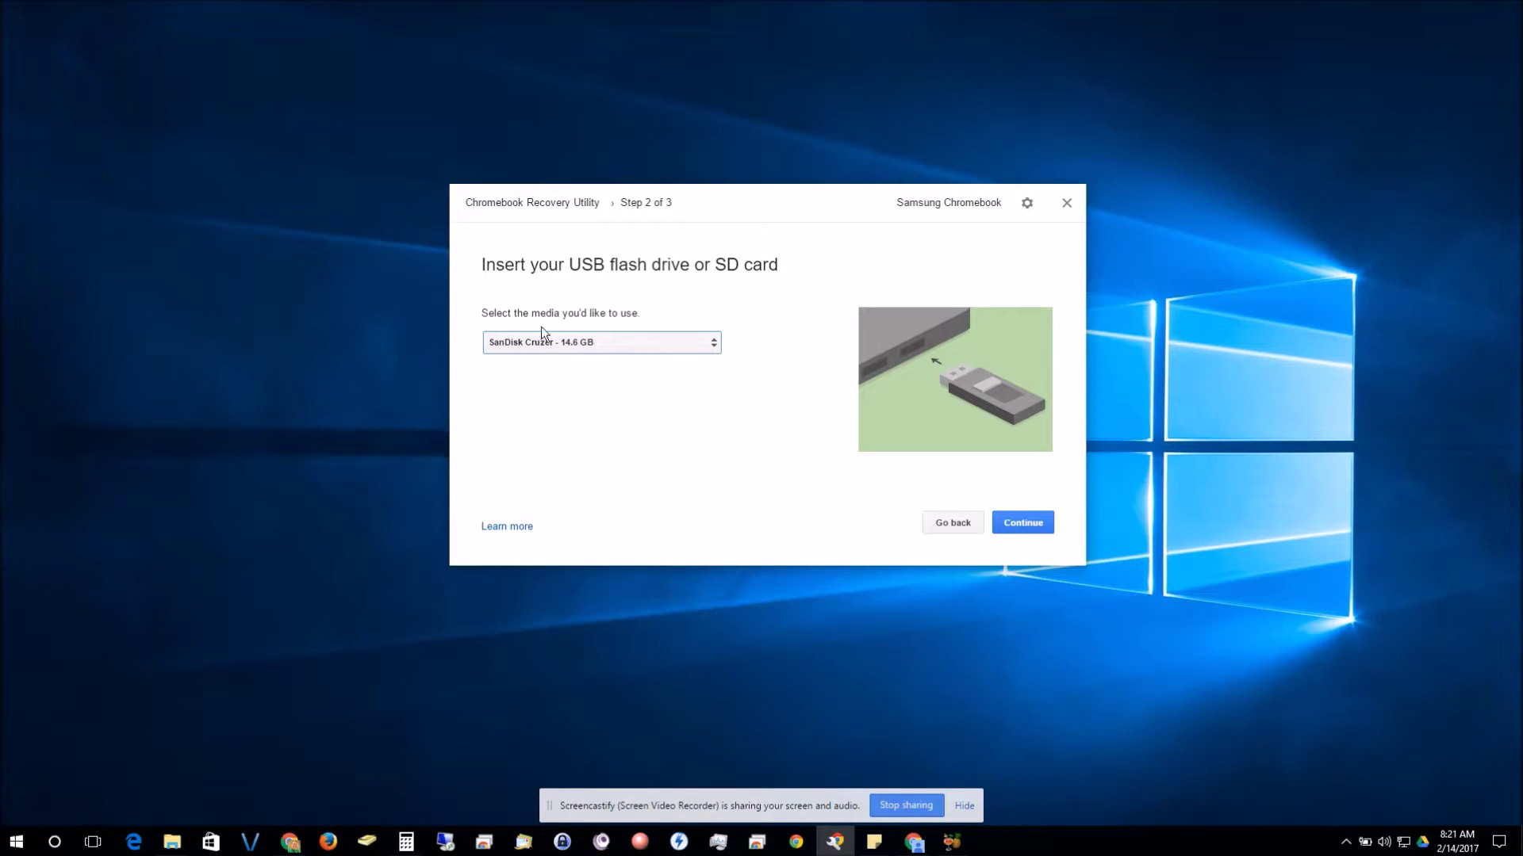
pyautogui.click(1041, 523)
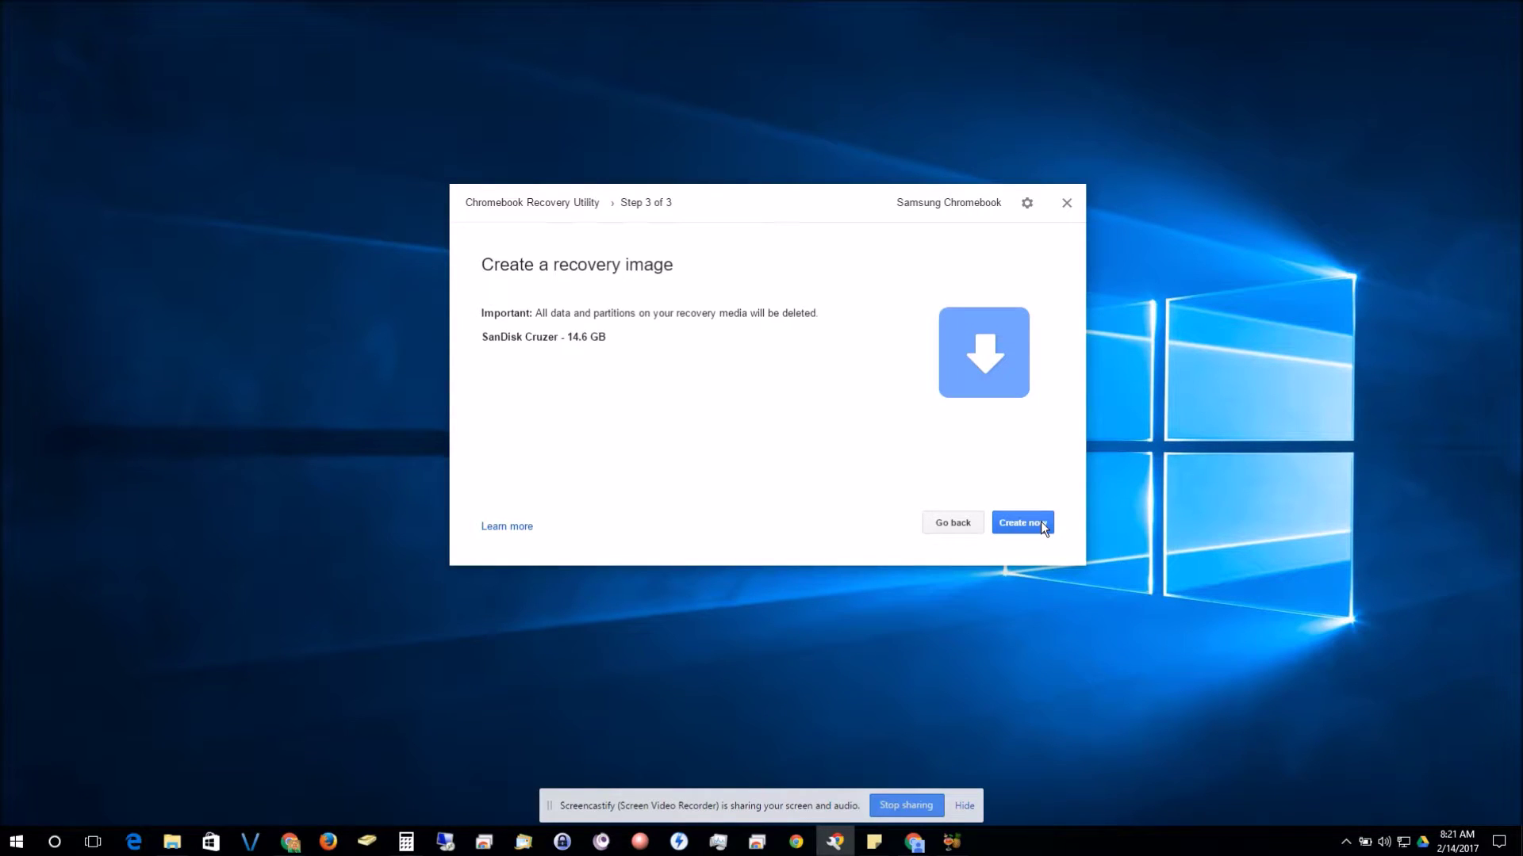
pyautogui.click(1040, 523)
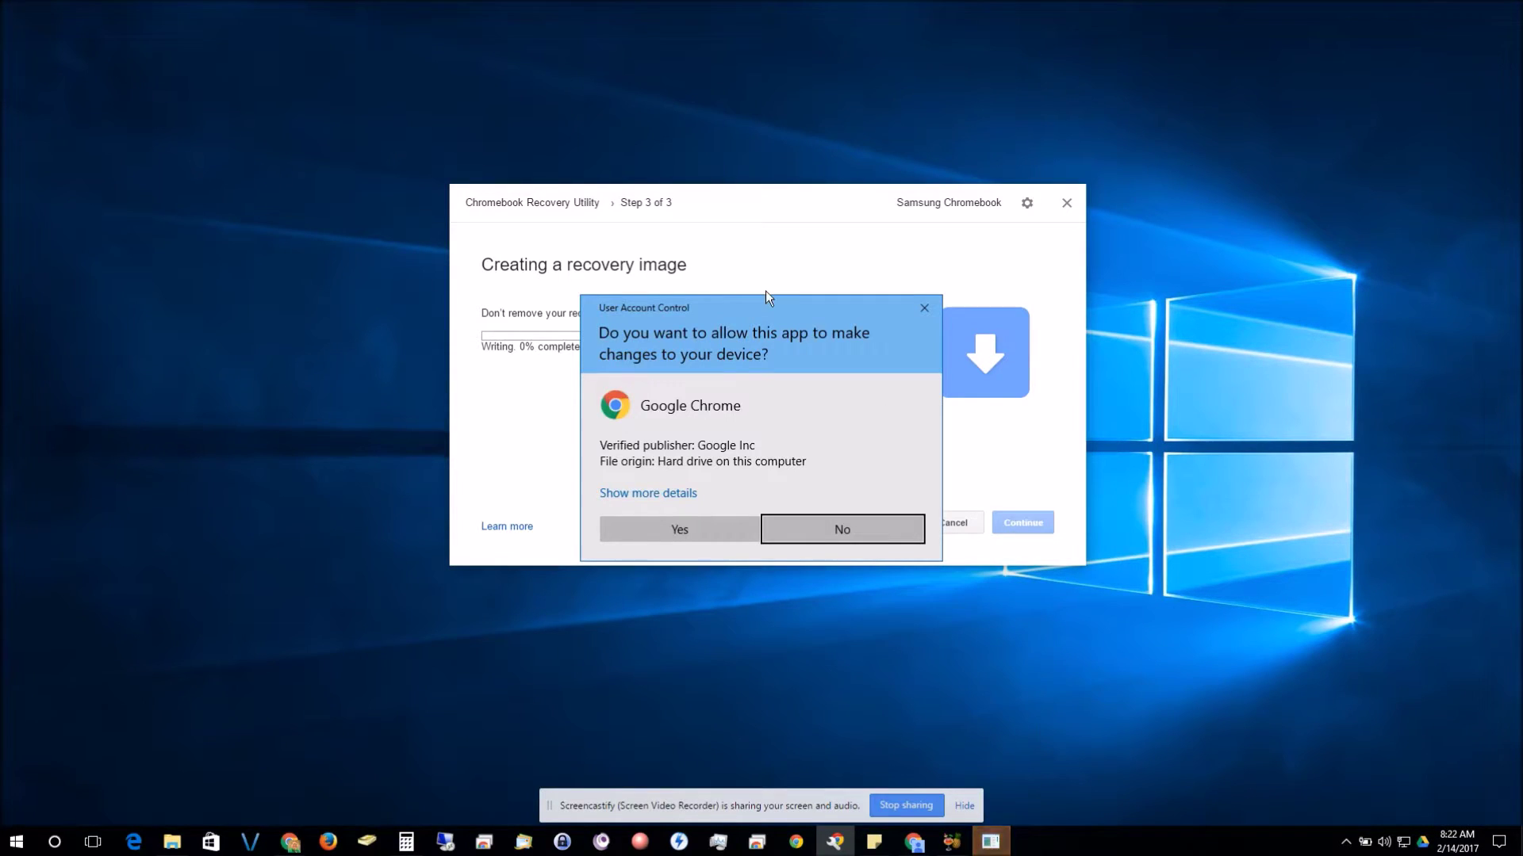
pyautogui.click(696, 529)
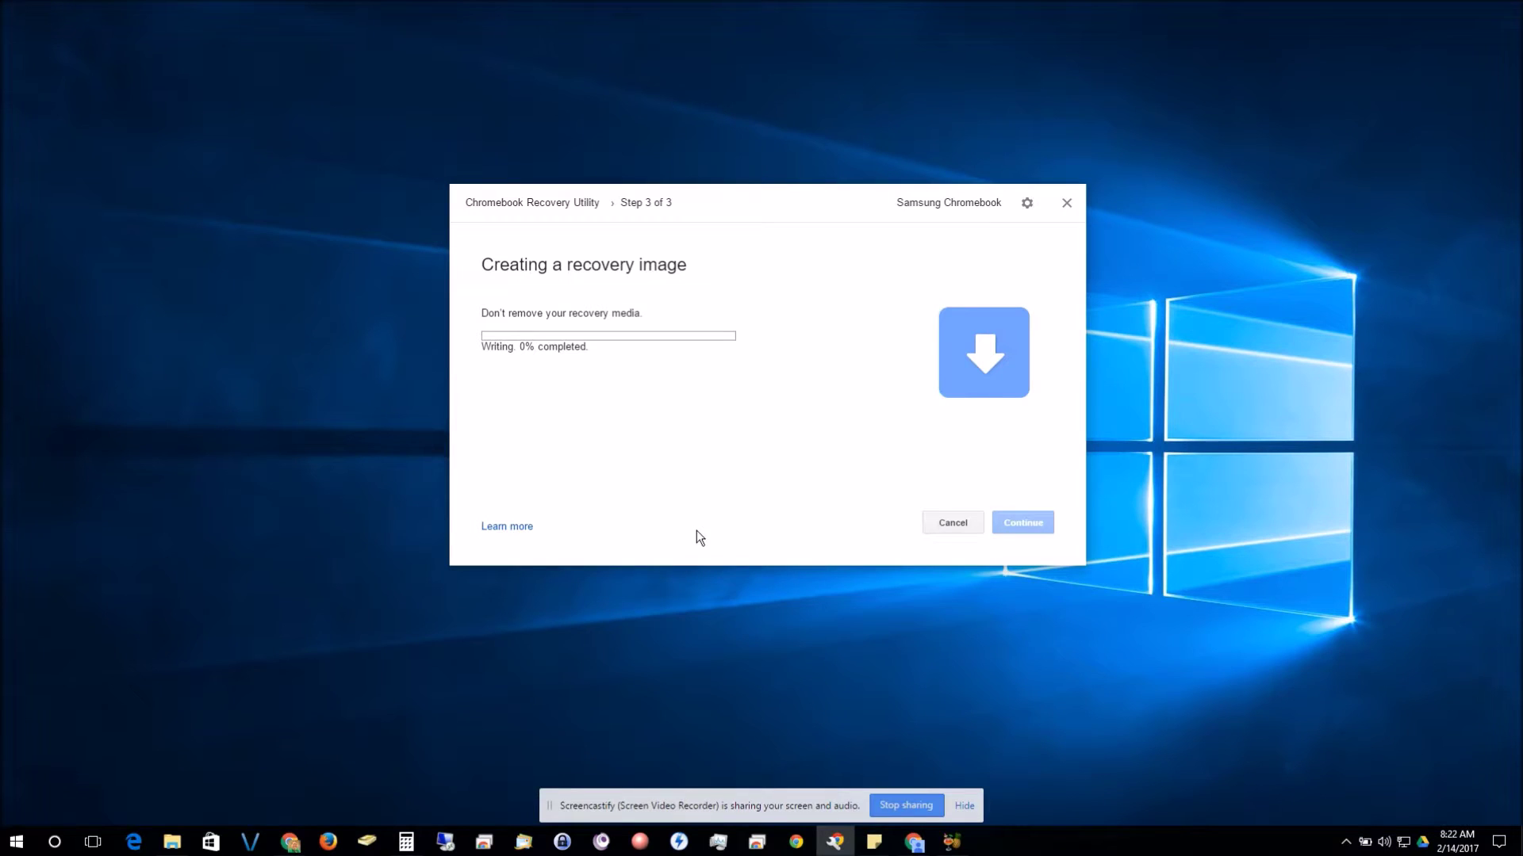